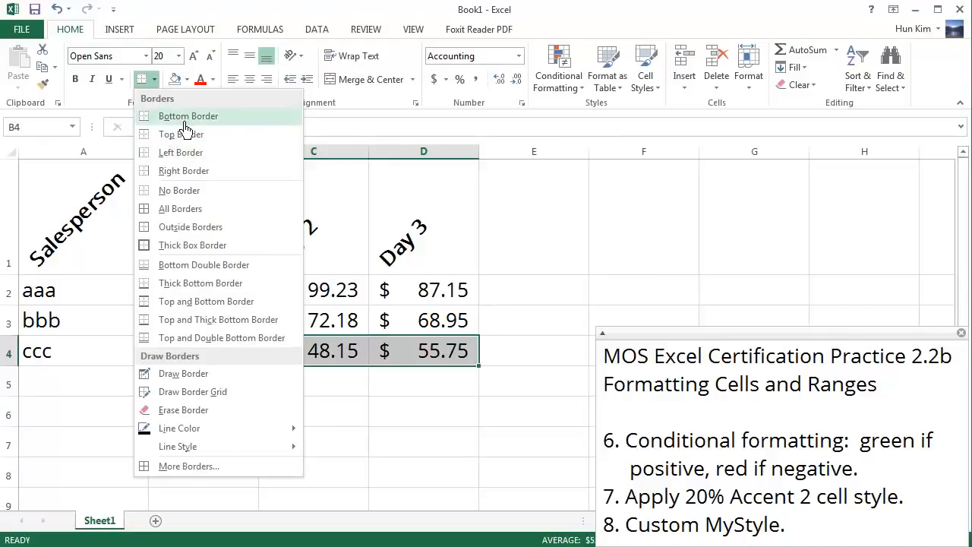
Step: Add a bottom border to the ccc row's figures in cells B4:D4
{"action": "left_click", "coordinate": [183, 118]}
{"action": "left_click", "coordinate": [190, 417]}
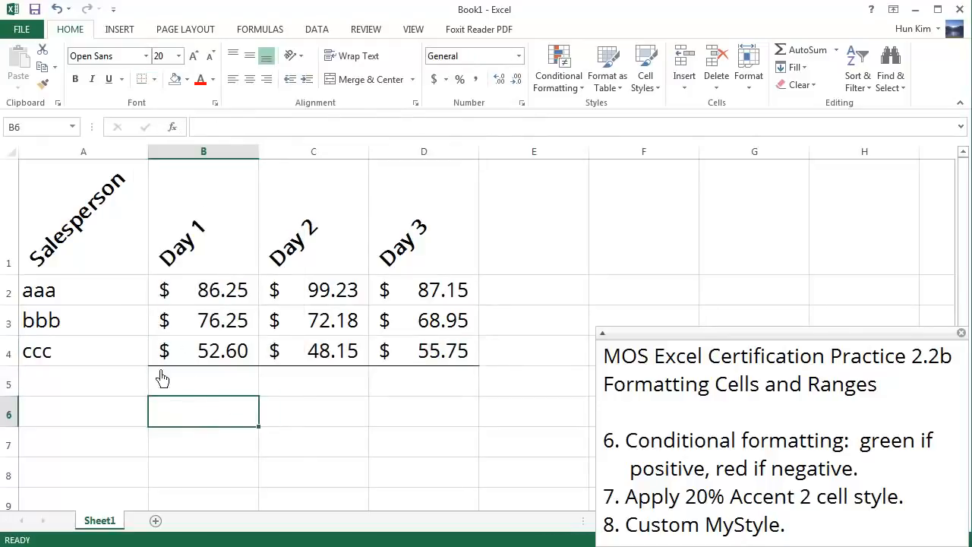
Step: Total the Day 1 figures in cell B5 with an AutoSum of B2:B4
{"action": "left_click", "coordinate": [207, 394]}
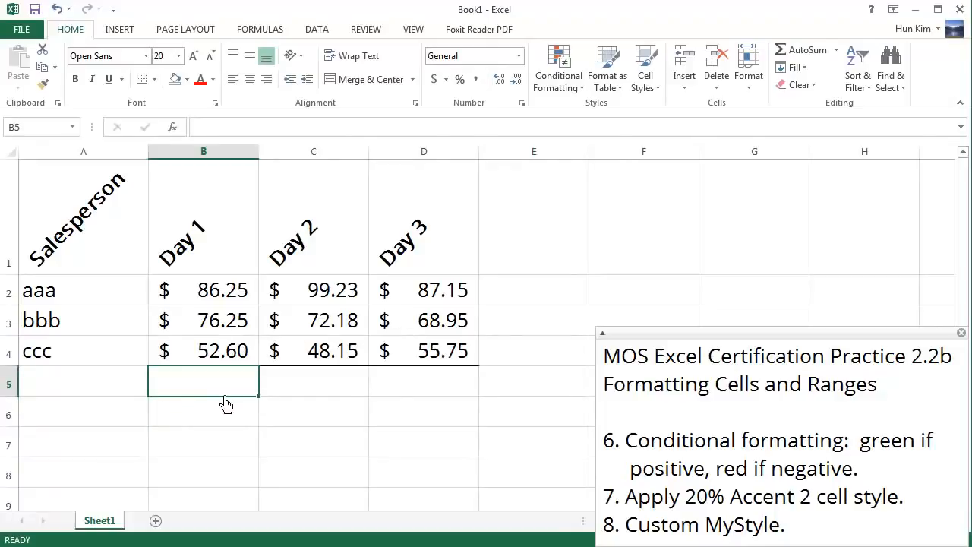
{"action": "left_click", "coordinate": [838, 51]}
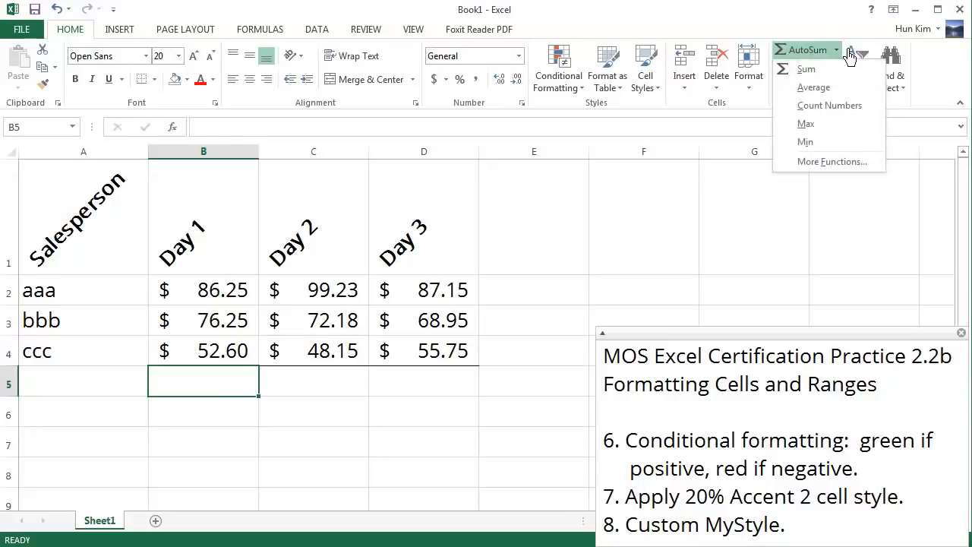
{"action": "left_click", "coordinate": [838, 51]}
{"action": "left_click", "coordinate": [838, 51]}
{"action": "left_click", "coordinate": [839, 54]}
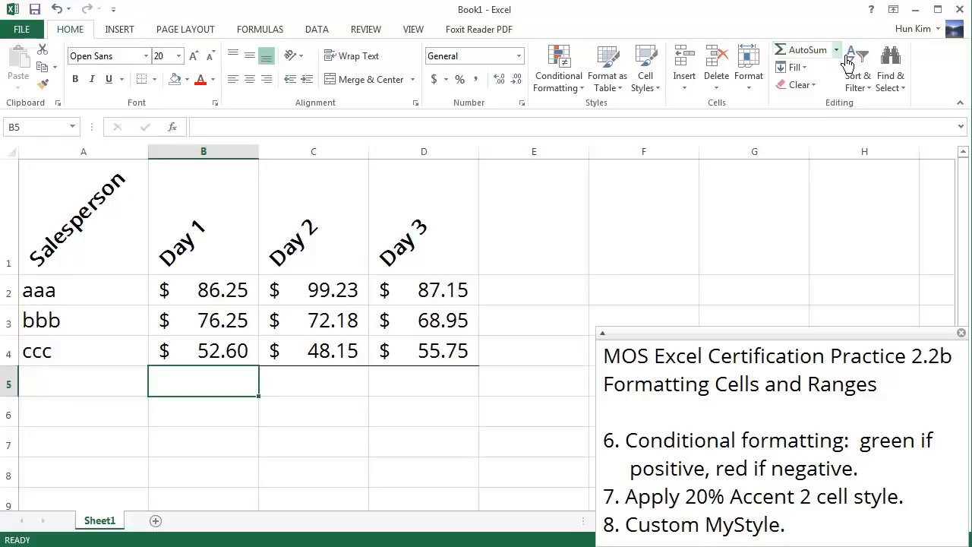
{"action": "left_click", "coordinate": [810, 58]}
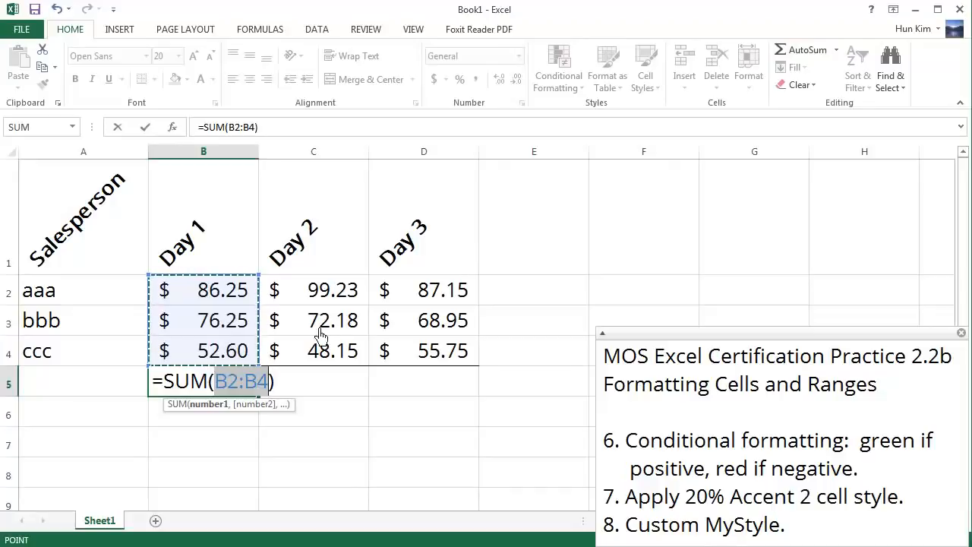
{"action": "key", "text": "Return"}
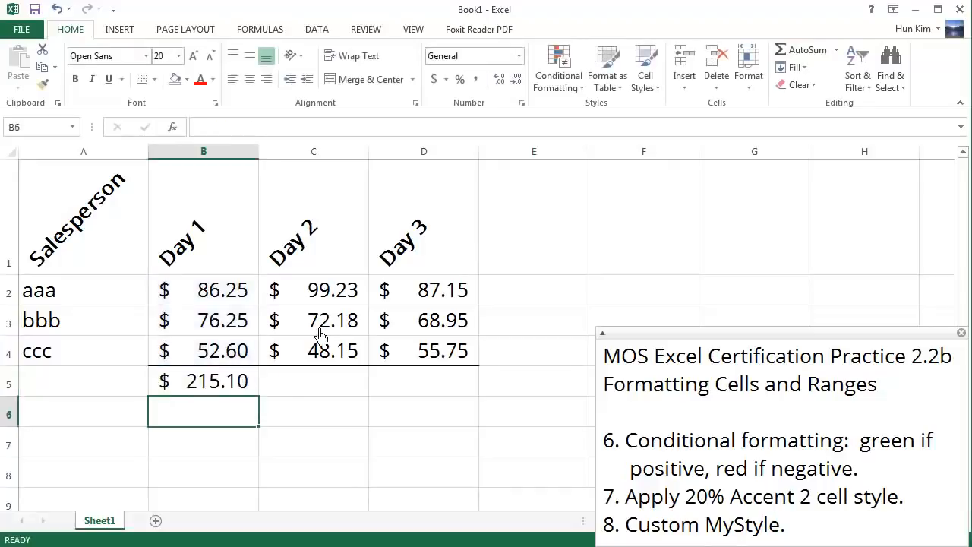
Step: Fill the Day 1 total formula from B5 across to D5 and select the three totals
{"action": "left_click", "coordinate": [226, 387]}
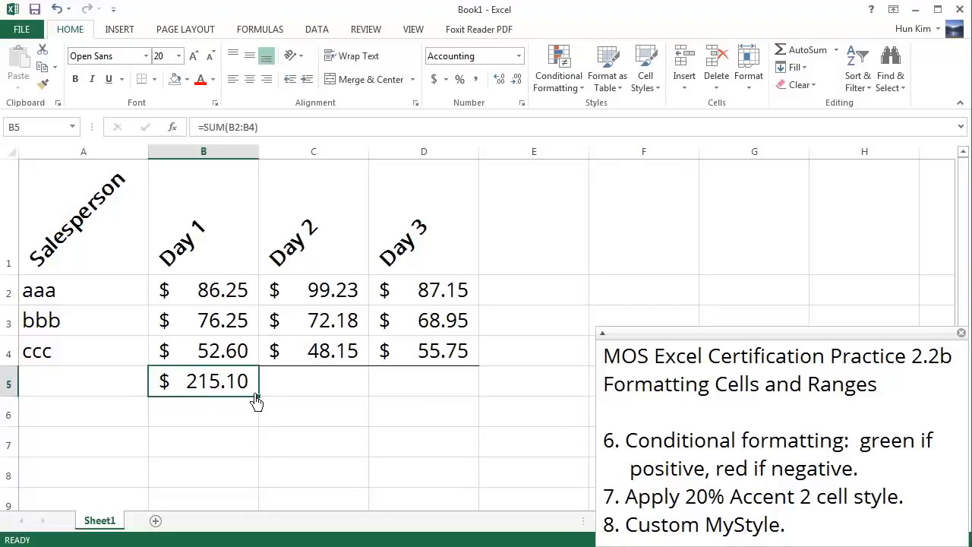
{"action": "left_click_drag", "start_coordinate": [269, 409], "coordinate": [445, 402]}
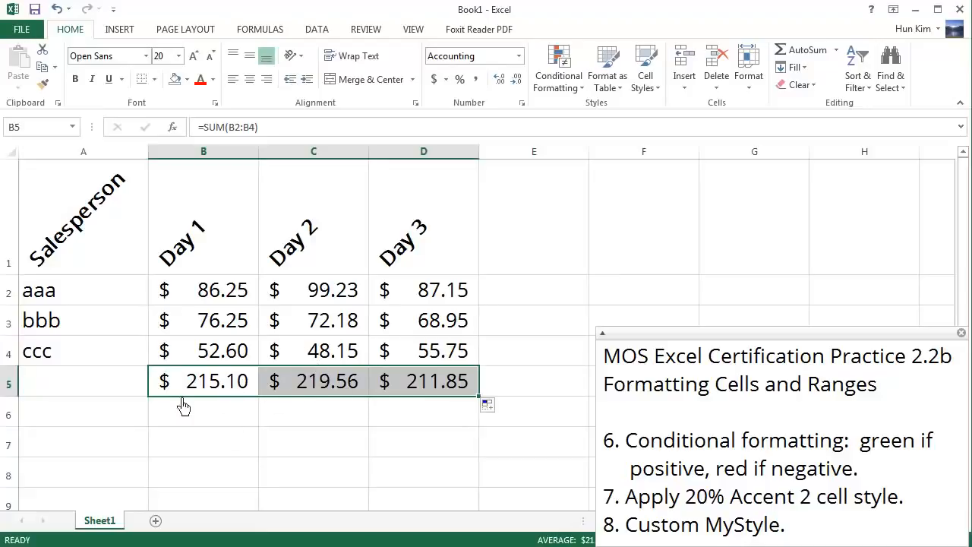
{"action": "left_click", "coordinate": [230, 417]}
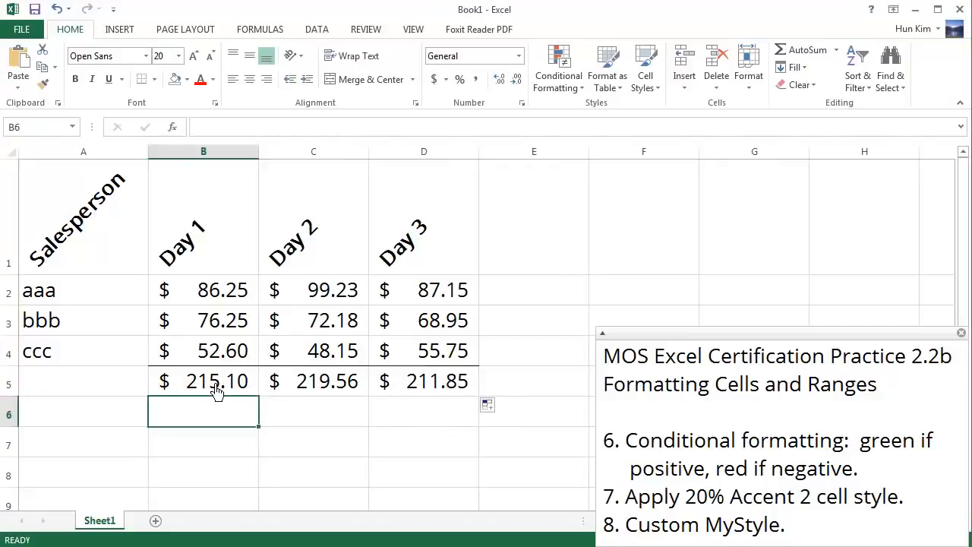
{"action": "left_click_drag", "start_coordinate": [191, 392], "coordinate": [445, 400]}
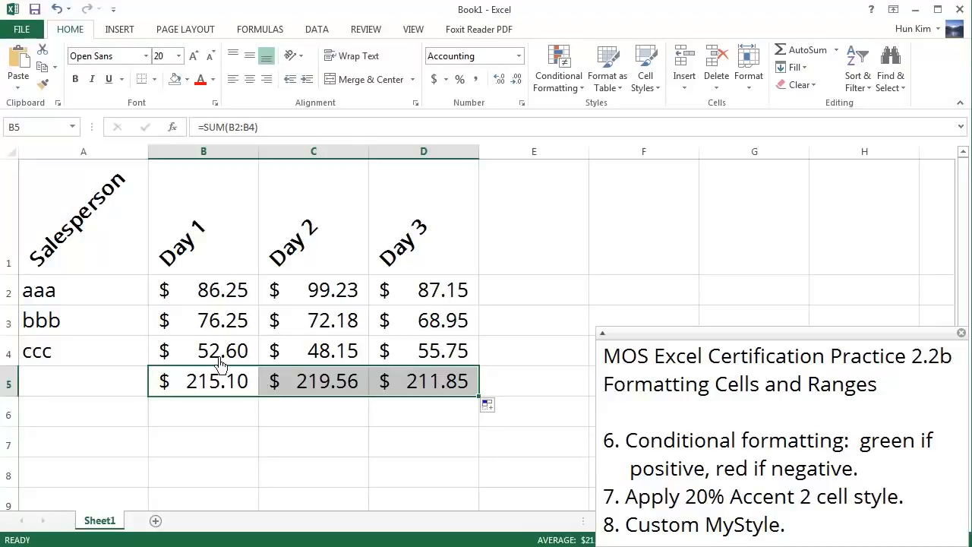
Step: Replace the word "positive" with "> 200" in item 6 of the practice note
{"action": "left_click", "coordinate": [766, 539]}
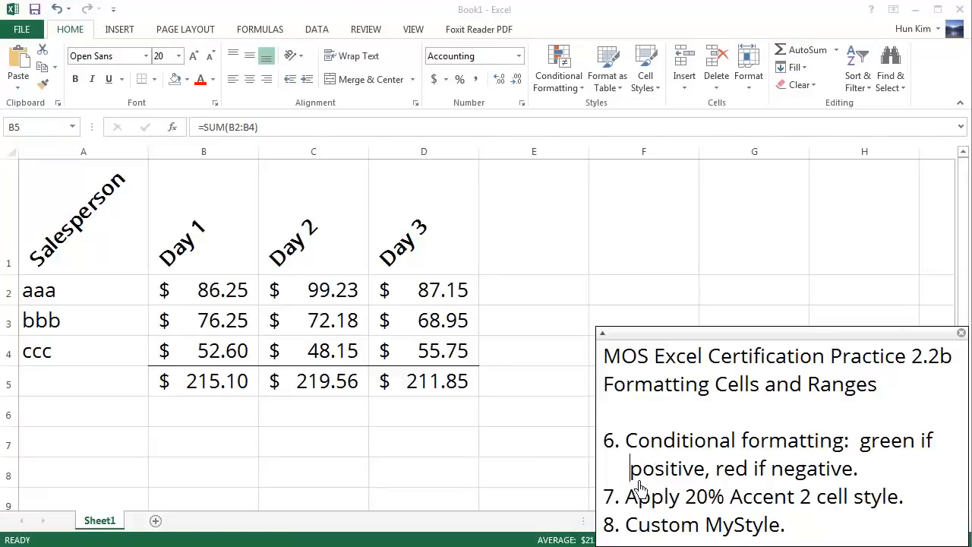
{"action": "key", "text": "shift+Right"}
{"action": "key", "text": "shift+Right"}
{"action": "key", "text": "shift+Right"}
{"action": "key", "text": "shift+Right"}
{"action": "key", "text": "shift+Right"}
{"action": "key", "text": "Left"}
{"action": "key", "text": "shift+Right"}
{"action": "key", "text": "shift+Right"}
{"action": "key", "text": "shift+Right"}
{"action": "key", "text": "shift+Right"}
{"action": "key", "text": "shift+Right"}
{"action": "key", "text": "shift+Right"}
{"action": "key", "text": "shift+Right"}
{"action": "key", "text": "shift+Right"}
{"action": "type", "text": "> 200"}
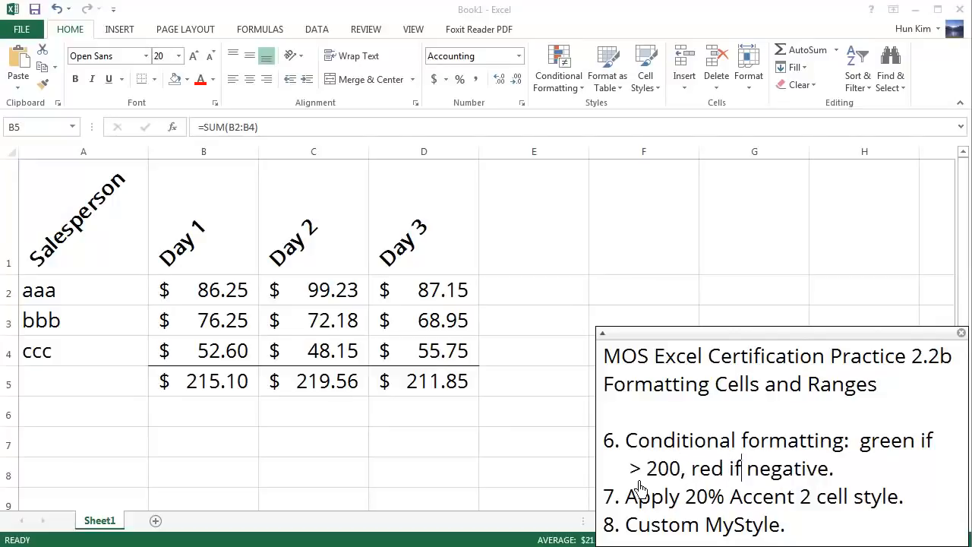
Step: Replace the word "negative" with "< 200" in item 6 of the practice note
{"action": "key", "text": "Right"}
{"action": "key", "text": "shift+Right"}
{"action": "key", "text": "shift+Right"}
{"action": "key", "text": "shift+Right"}
{"action": "key", "text": "shift+Right"}
{"action": "key", "text": "shift+Right"}
{"action": "key", "text": "shift+Right"}
{"action": "key", "text": "shift+Right"}
{"action": "key", "text": "shift+Right"}
{"action": "type", "text": "< "}
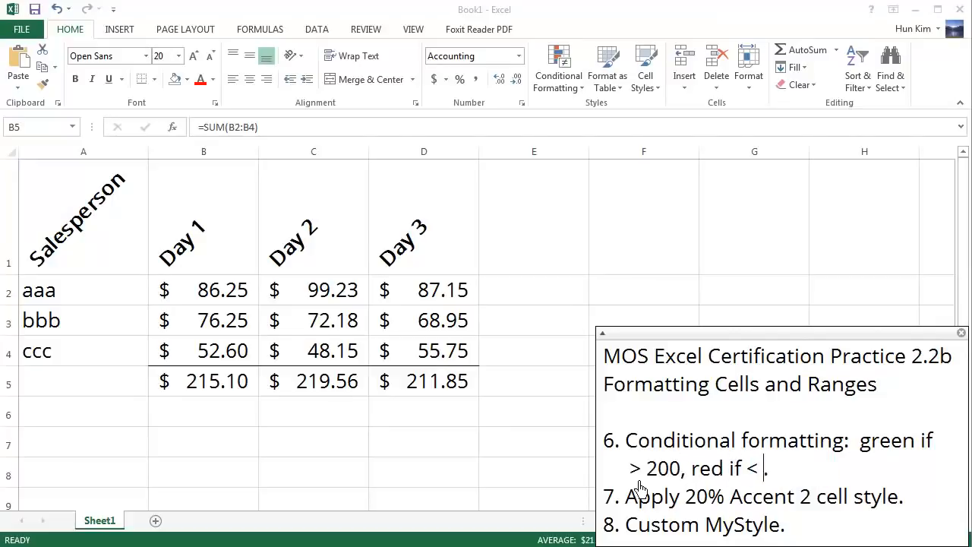
{"action": "type", "text": "200"}
{"action": "left_click", "coordinate": [342, 303]}
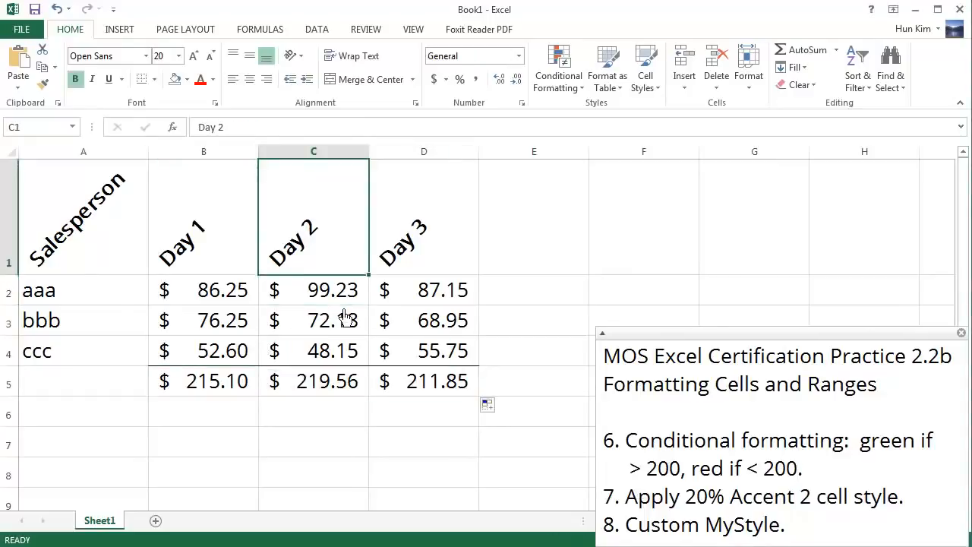
{"action": "left_click", "coordinate": [346, 316]}
{"action": "key", "text": "Left"}
{"action": "key", "text": "Right"}
{"action": "key", "text": "Up"}
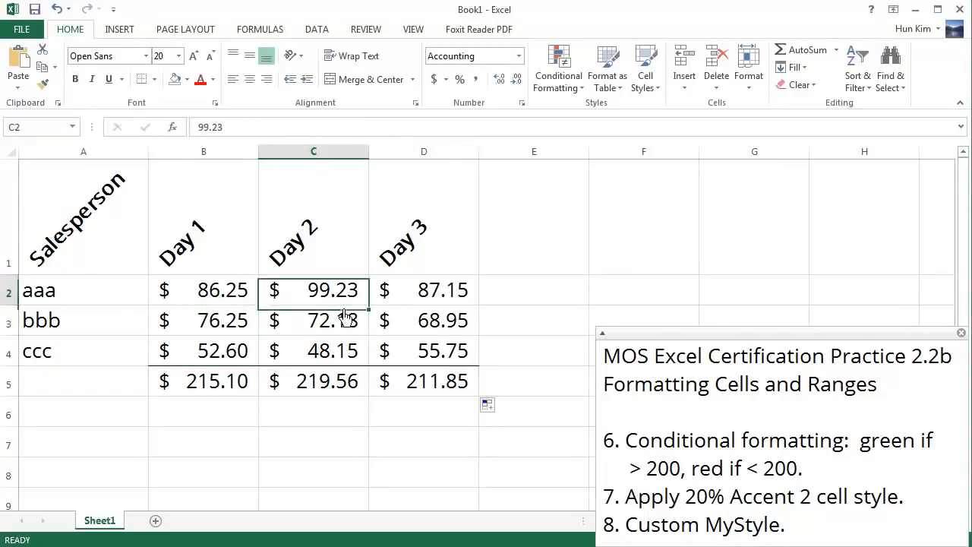
{"action": "key", "text": "Down"}
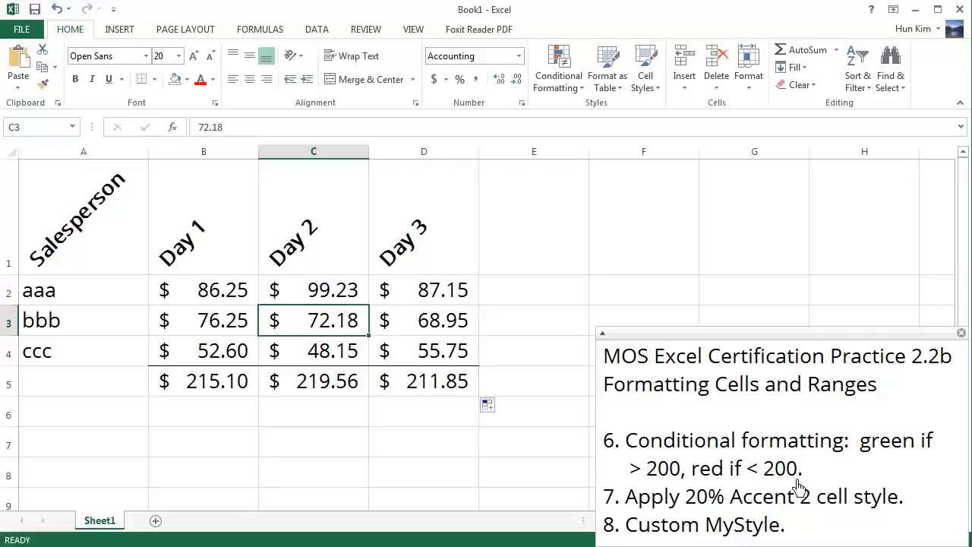
{"action": "left_click", "coordinate": [685, 516]}
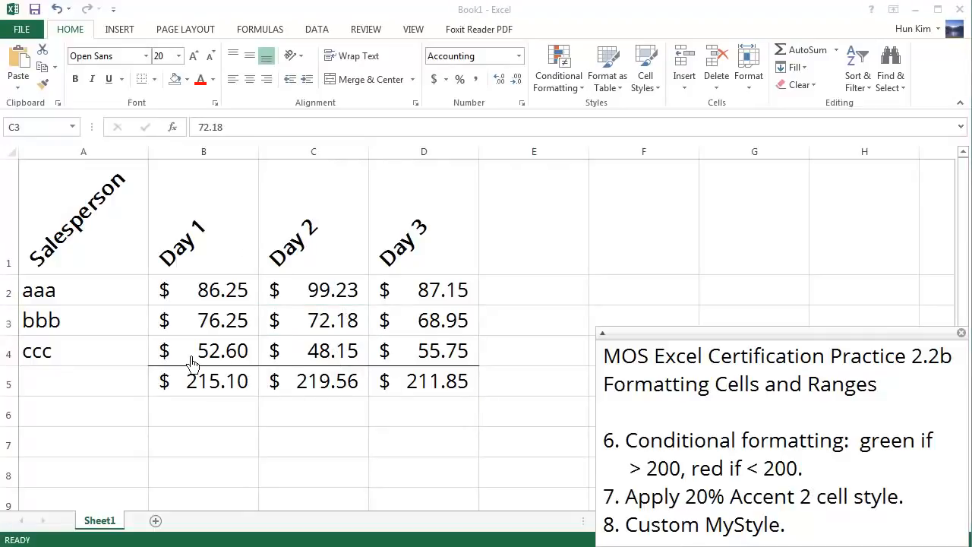
{"action": "left_click", "coordinate": [341, 314]}
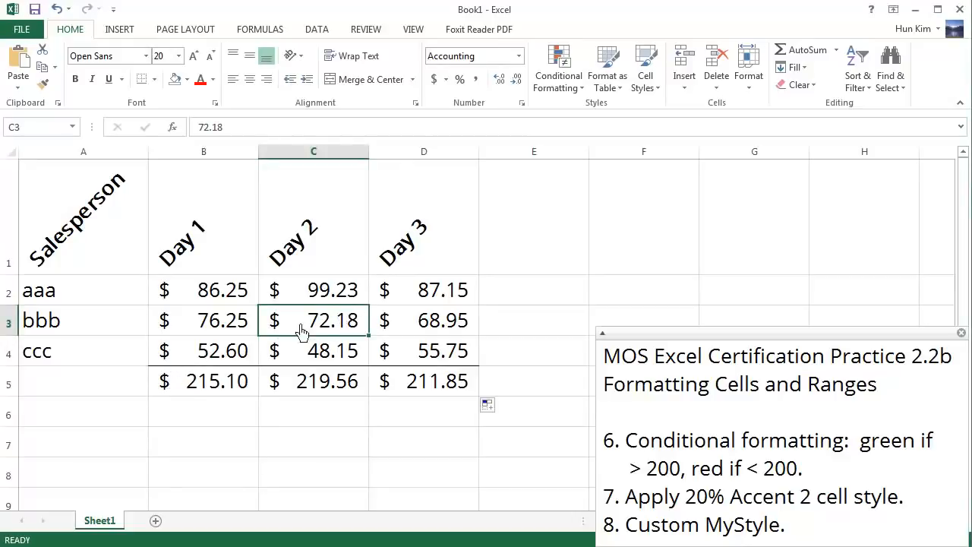
Step: Change salesperson aaa's Day 2 amount in cell C2 to 25.29
{"action": "left_click", "coordinate": [330, 296]}
{"action": "type", "text": "25"}
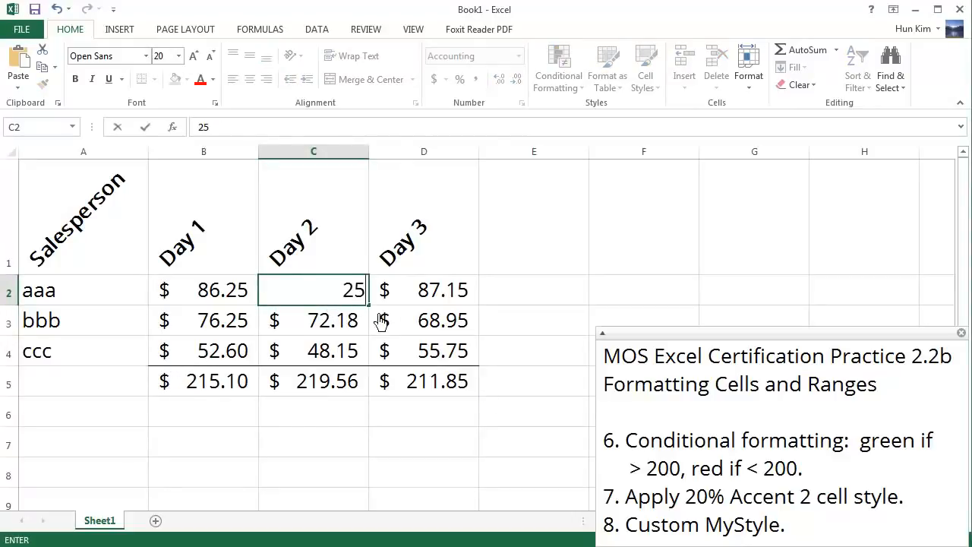
{"action": "type", "text": ".29"}
{"action": "key", "text": "ctrl+Return"}
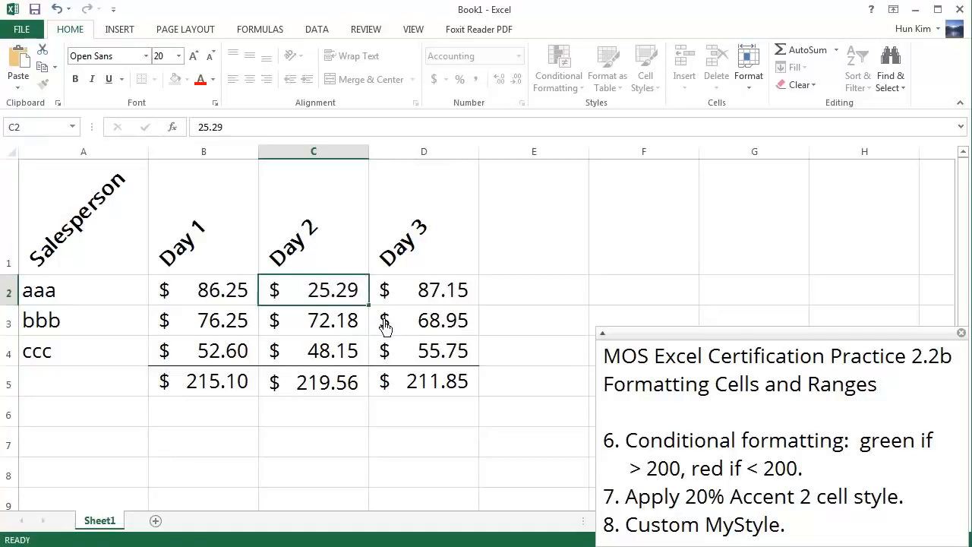
{"action": "key", "text": "Down"}
{"action": "key", "text": "Down"}
{"action": "key", "text": "Up"}
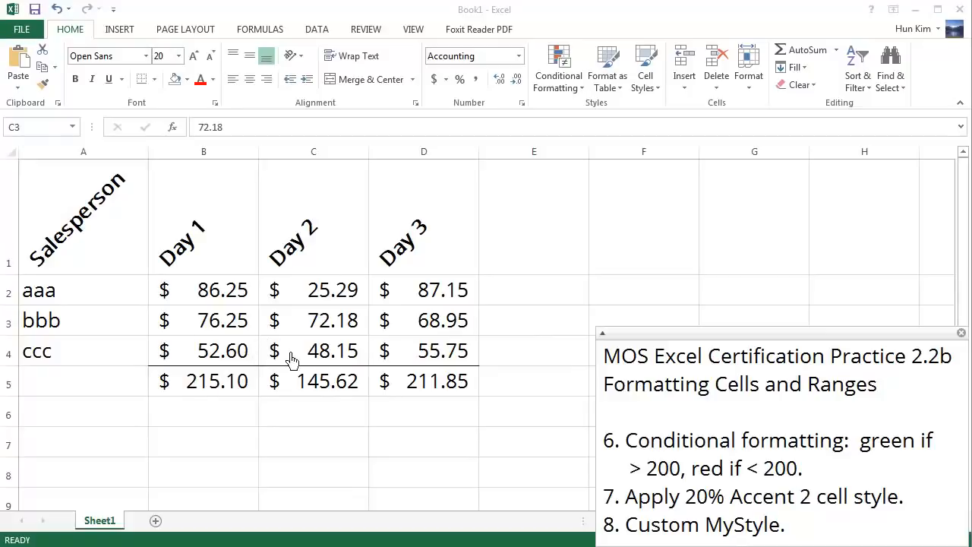
Step: Start a Greater Than conditional formatting rule for the totals in B5:D5 with a threshold of 200
{"action": "left_click_drag", "start_coordinate": [223, 392], "coordinate": [434, 393]}
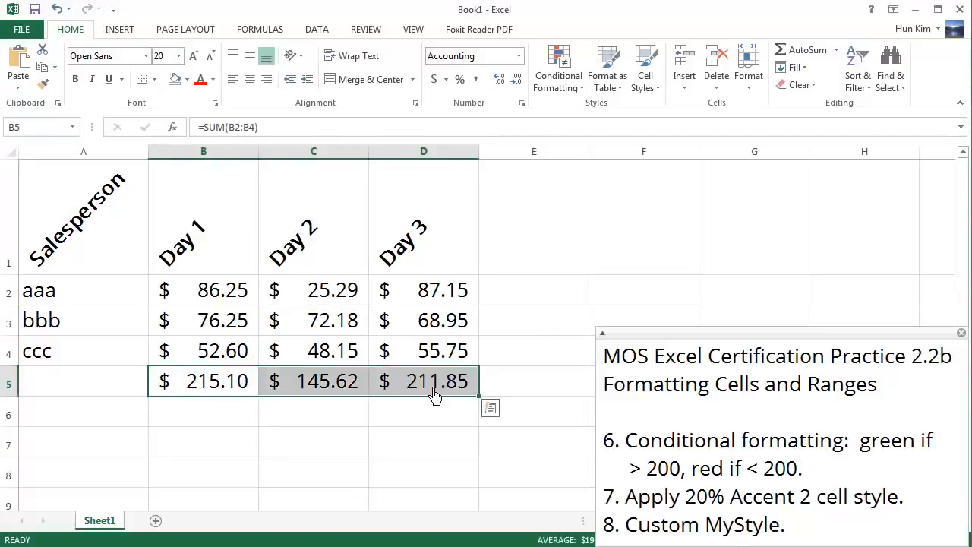
{"action": "left_click", "coordinate": [565, 82]}
{"action": "mouse_move", "coordinate": [587, 127]}
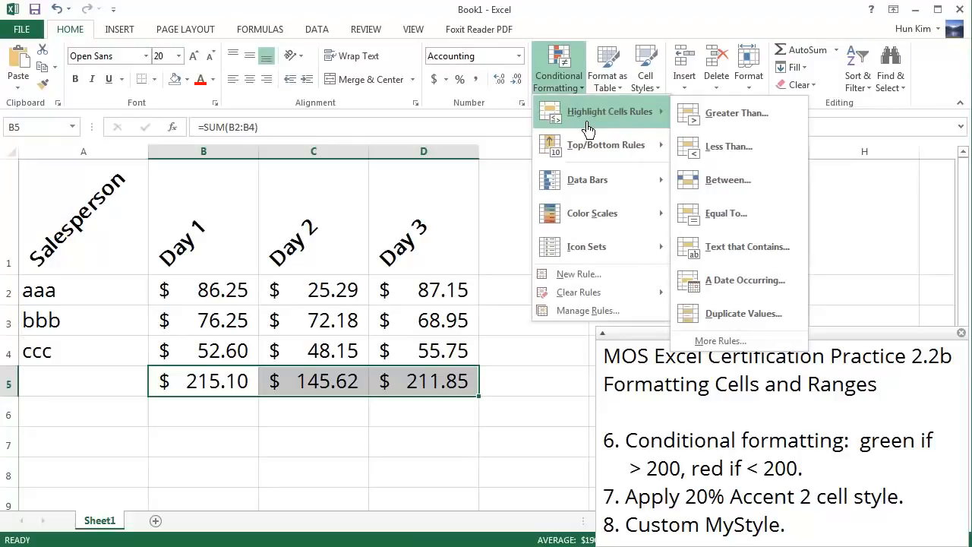
{"action": "left_click", "coordinate": [764, 125]}
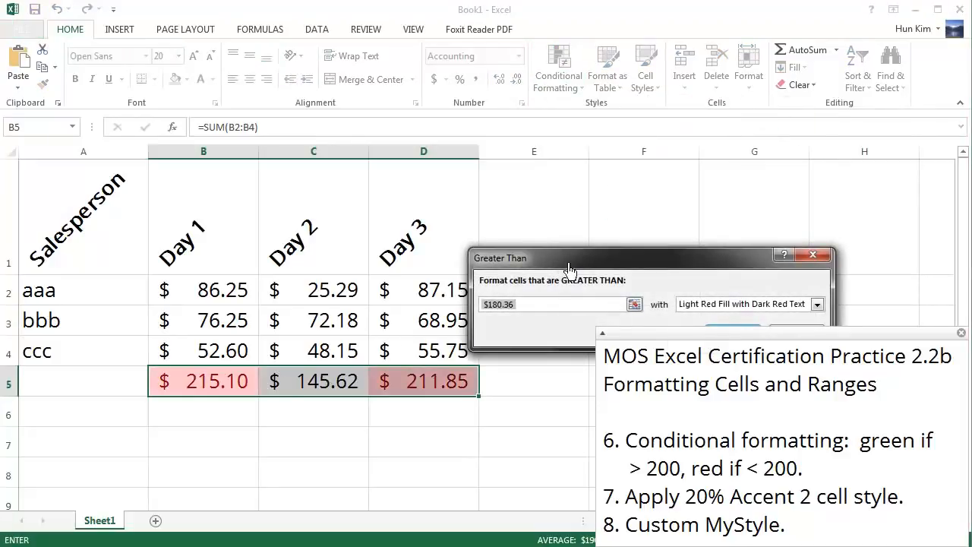
{"action": "left_click_drag", "start_coordinate": [569, 267], "coordinate": [530, 182]}
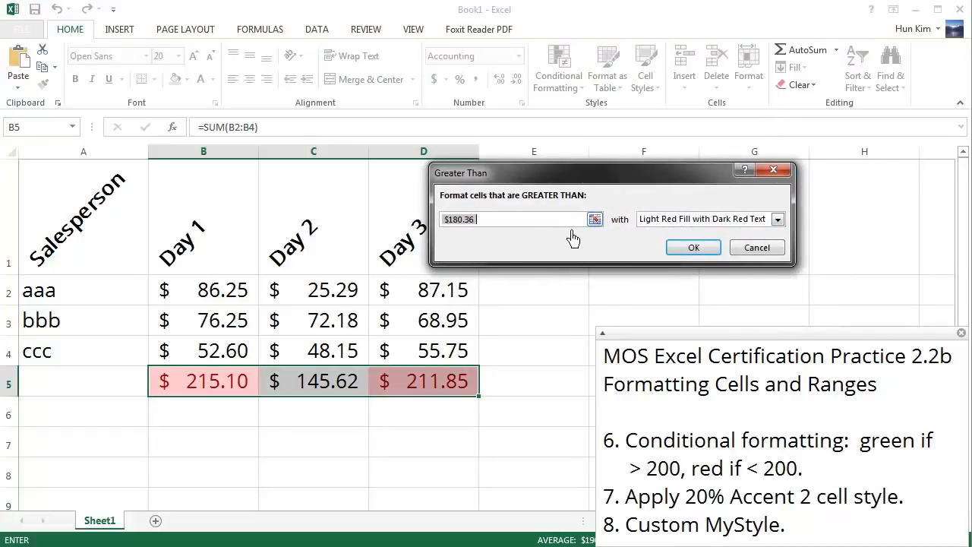
{"action": "type", "text": "200"}
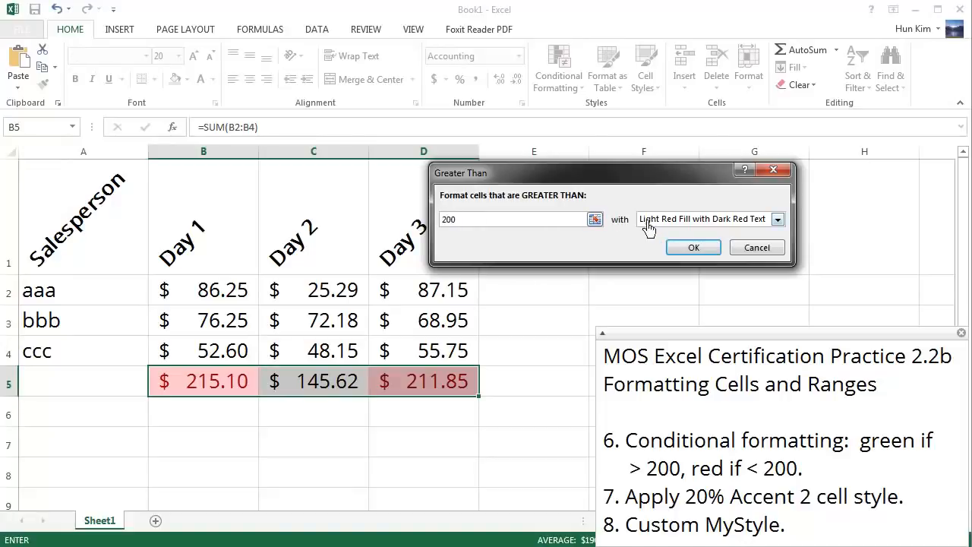
Step: Give the greater-than-200 rule for the totals a custom format with an orange-red fill from the extended colour palette
{"action": "left_click", "coordinate": [787, 229]}
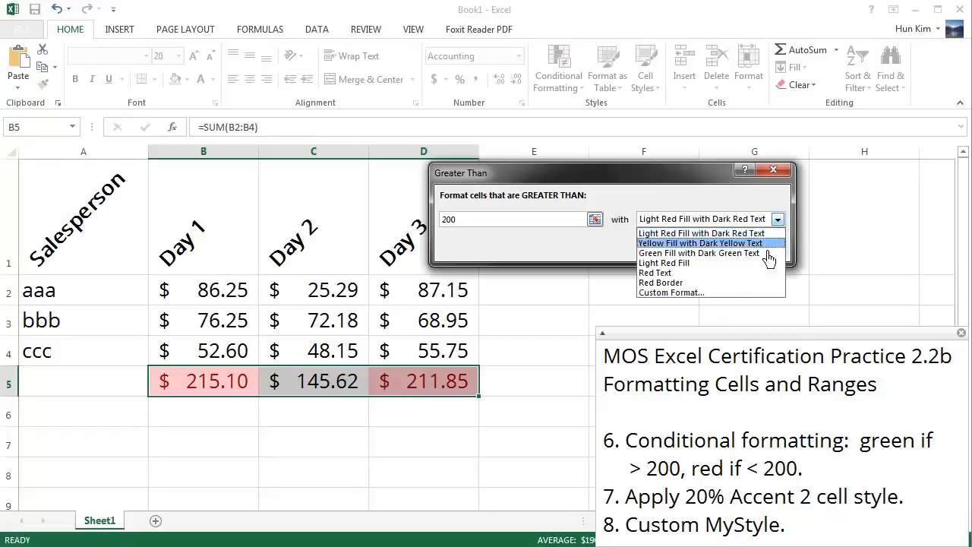
{"action": "left_click", "coordinate": [685, 296]}
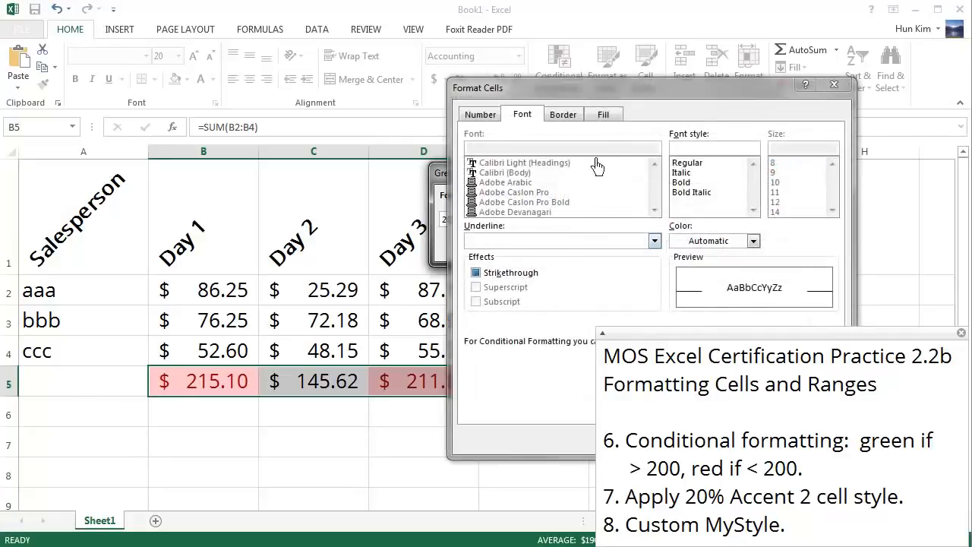
{"action": "left_click_drag", "start_coordinate": [586, 92], "coordinate": [649, 65]}
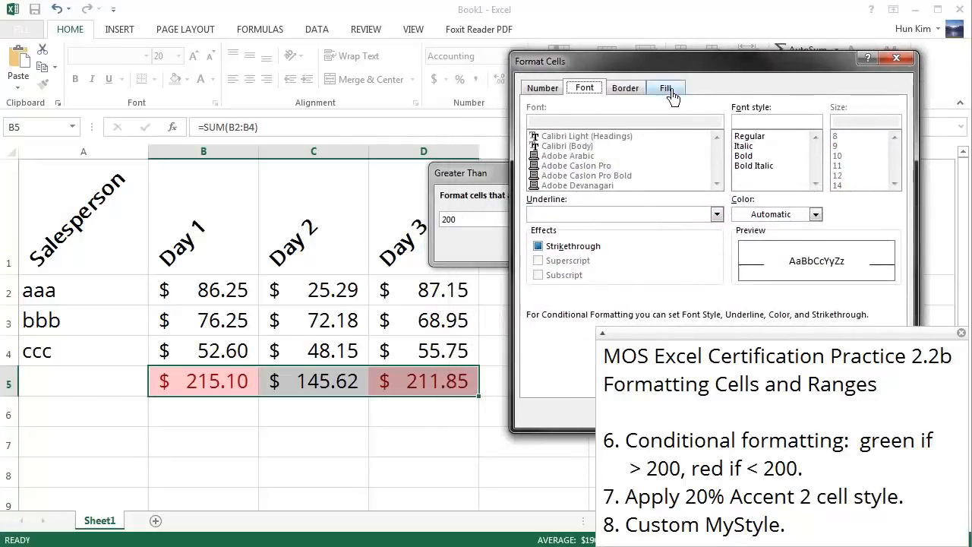
{"action": "left_click", "coordinate": [666, 88]}
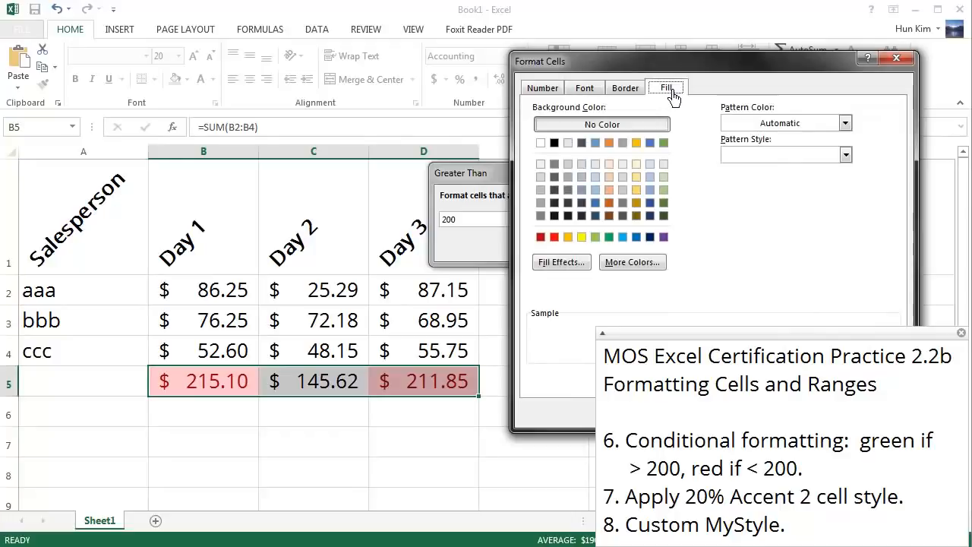
{"action": "left_click", "coordinate": [554, 236]}
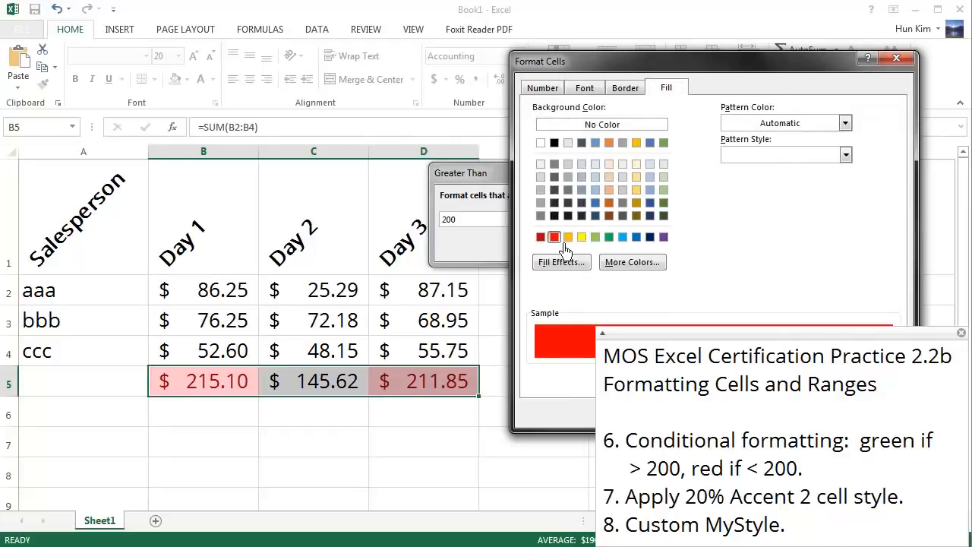
{"action": "left_click", "coordinate": [632, 262]}
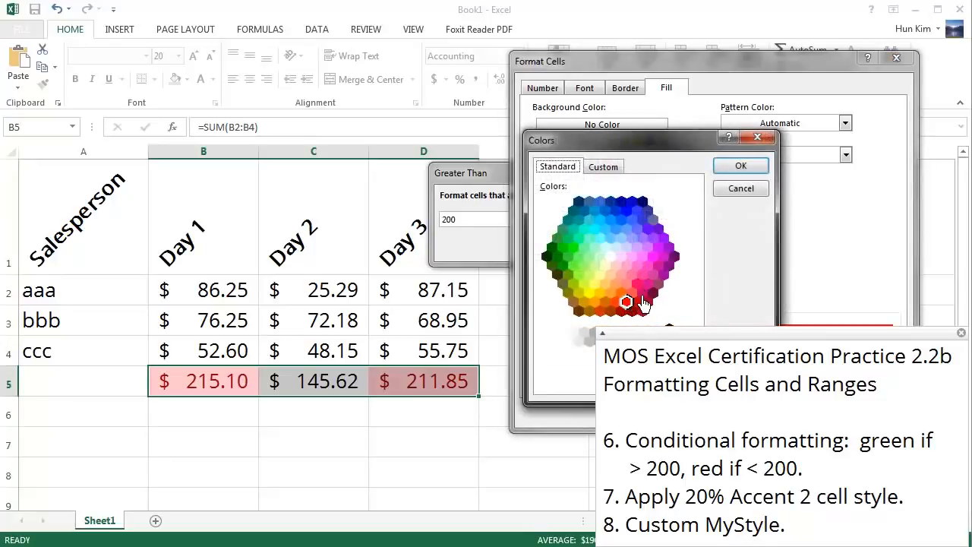
{"action": "left_click", "coordinate": [616, 302]}
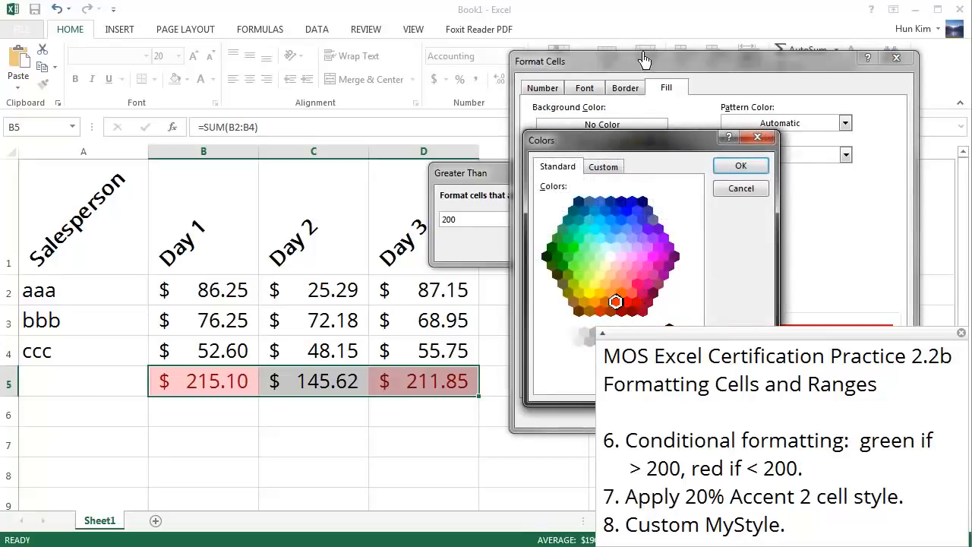
{"action": "left_click_drag", "start_coordinate": [611, 134], "coordinate": [611, 40]}
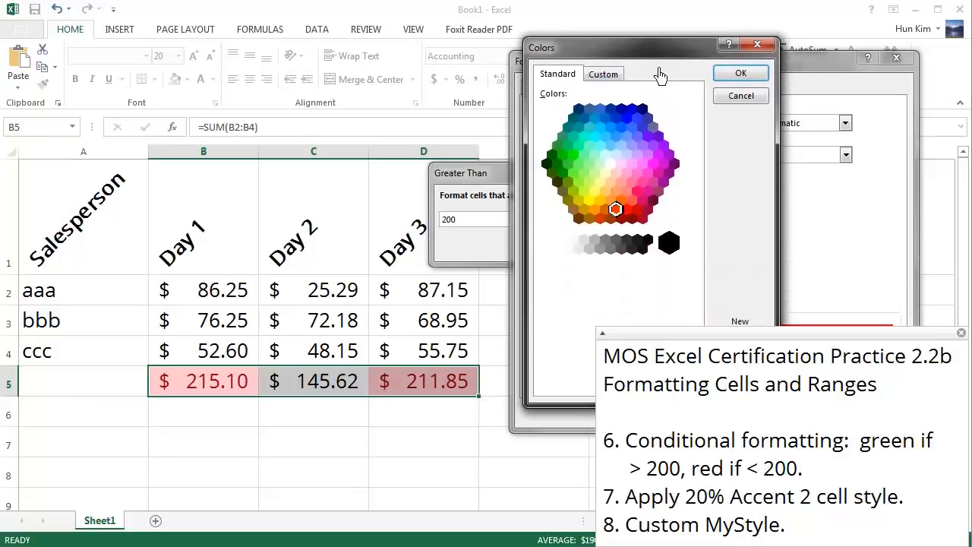
{"action": "left_click", "coordinate": [761, 79]}
{"action": "left_click_drag", "start_coordinate": [768, 69], "coordinate": [504, 13]}
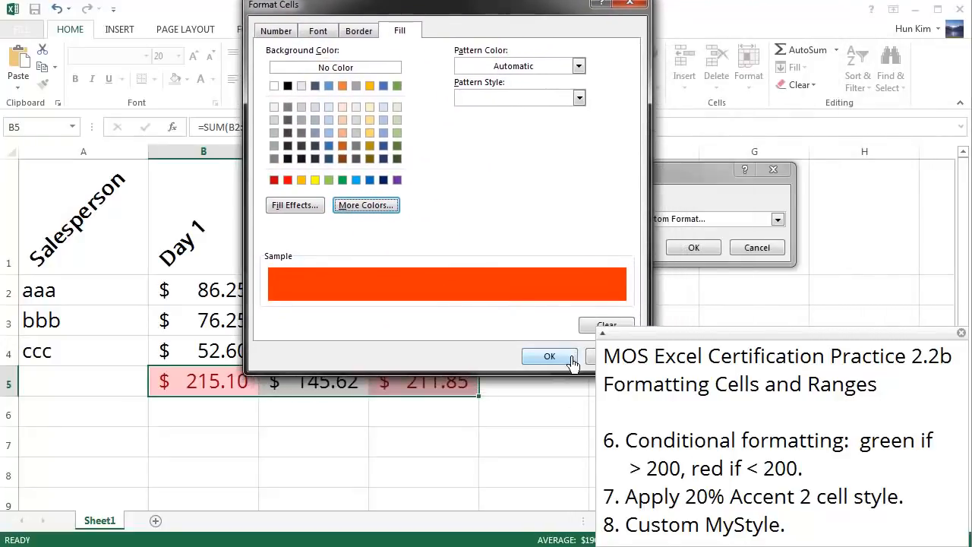
{"action": "left_click", "coordinate": [569, 359]}
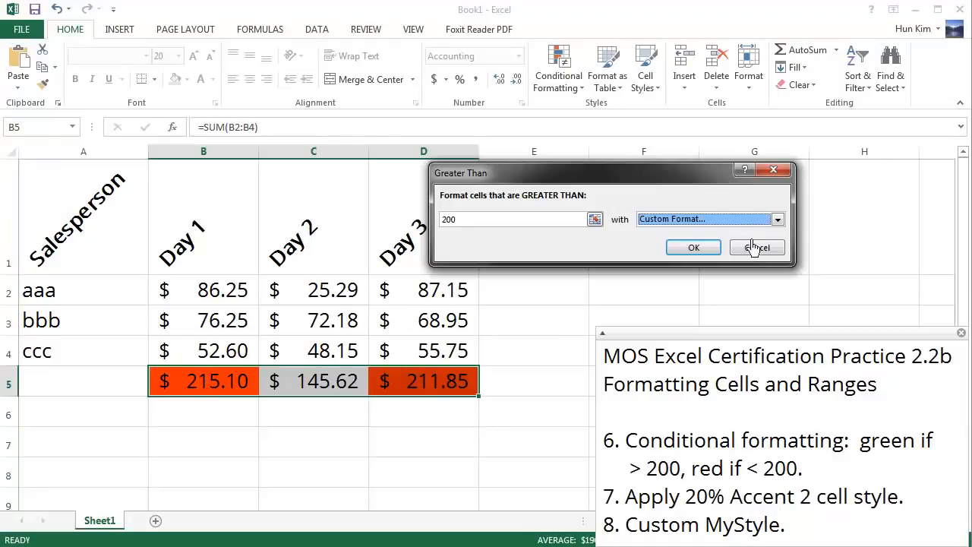
Step: Set the custom format of the greater-than-200 rule to a light green fill and apply the rule to the totals
{"action": "left_click", "coordinate": [710, 222]}
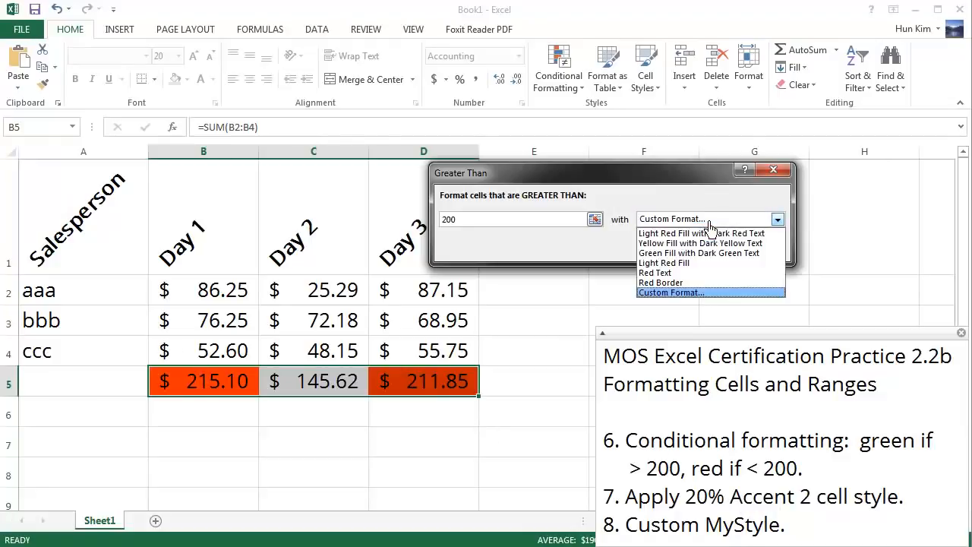
{"action": "left_click", "coordinate": [706, 293]}
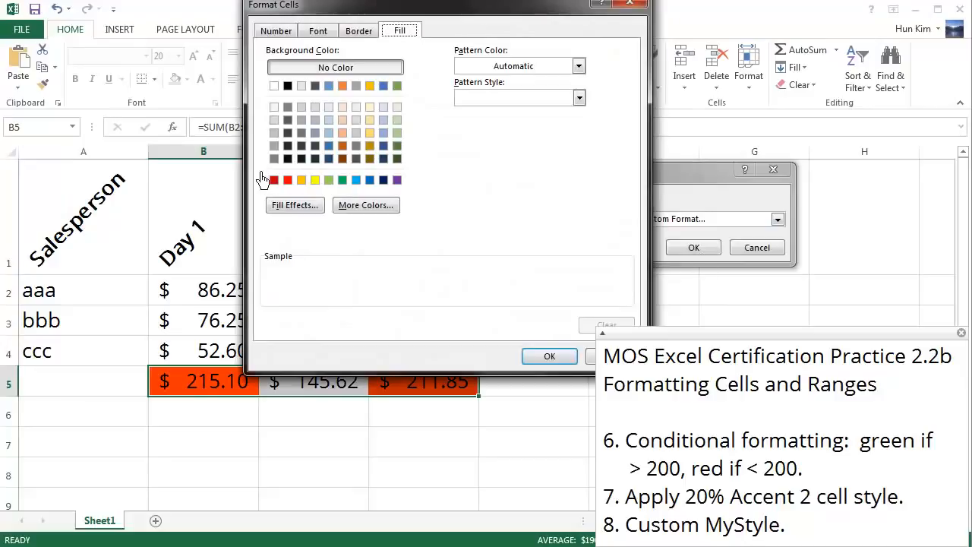
{"action": "left_click", "coordinate": [329, 180]}
{"action": "left_click", "coordinate": [568, 357]}
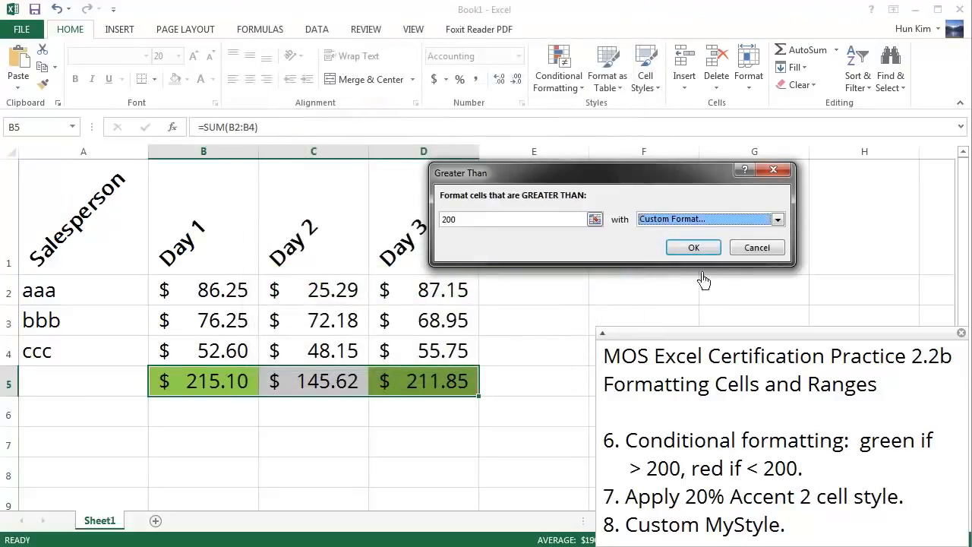
{"action": "left_click", "coordinate": [693, 249]}
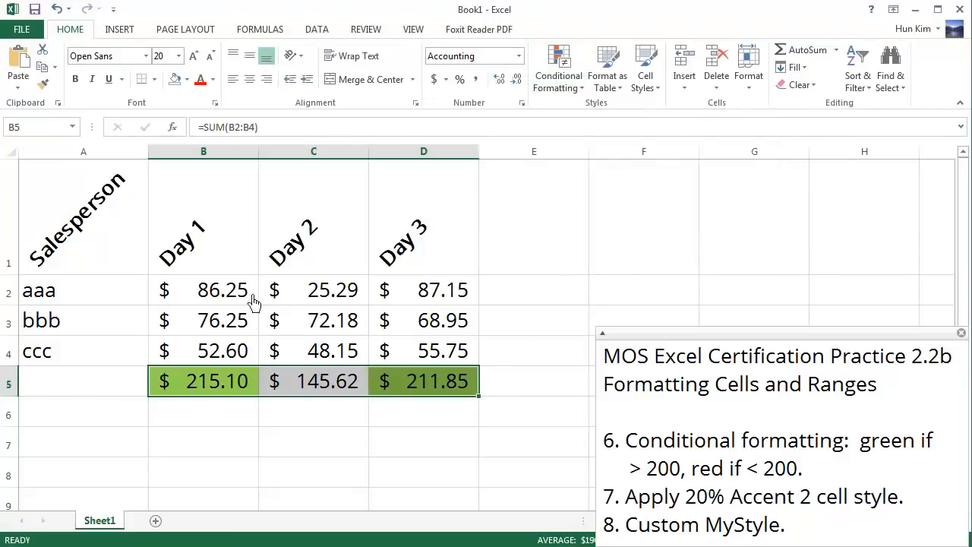
Step: Start a Less Than conditional formatting rule for the totals in B5:D5 with a threshold of 200
{"action": "left_click", "coordinate": [566, 87]}
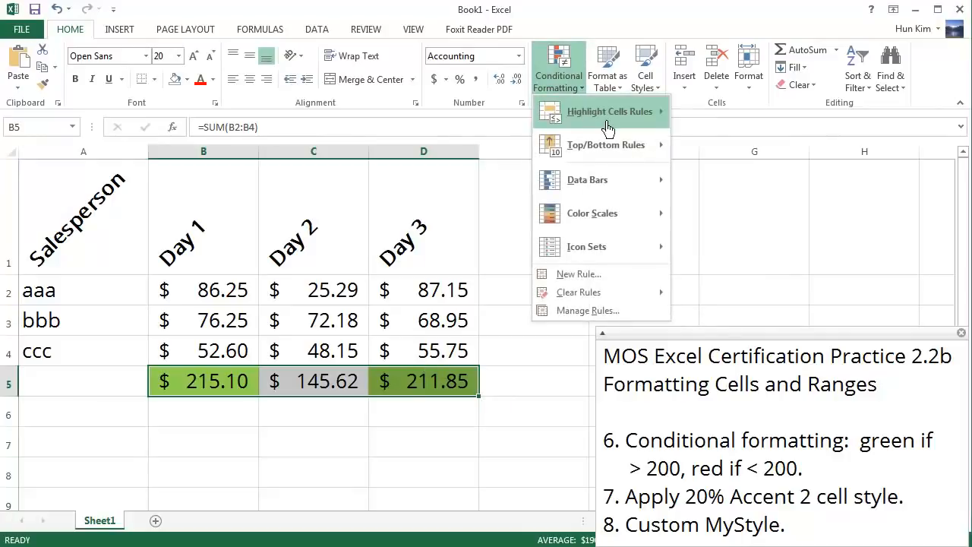
{"action": "mouse_move", "coordinate": [607, 129]}
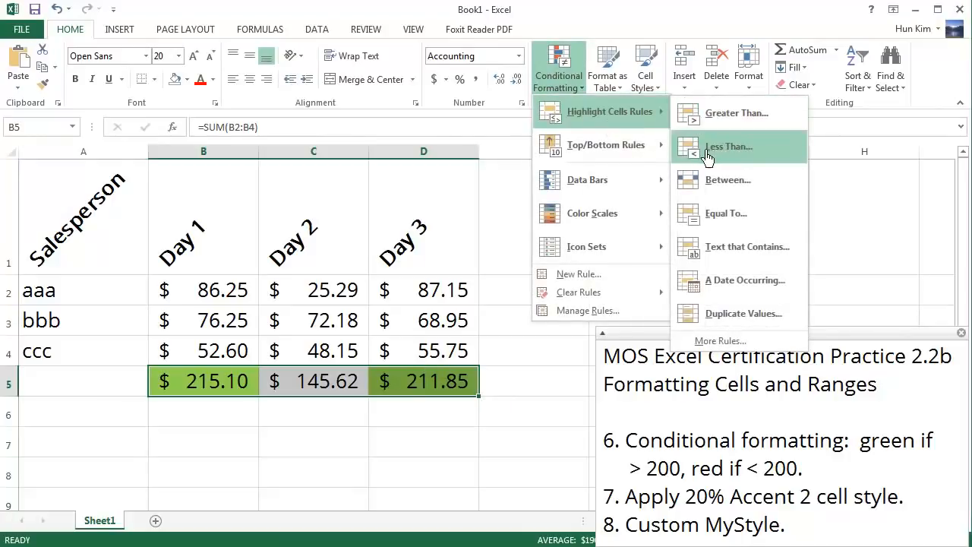
{"action": "left_click", "coordinate": [731, 156]}
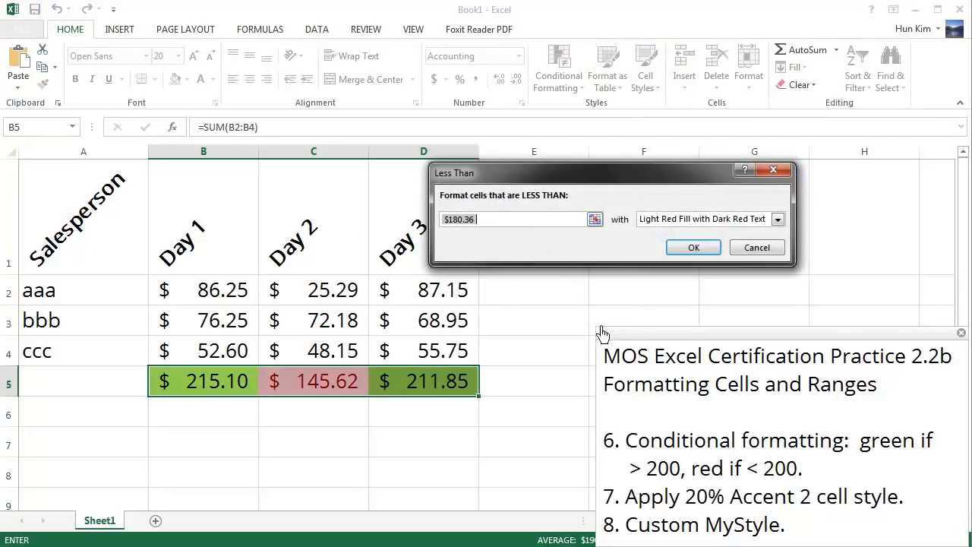
{"action": "type", "text": "200"}
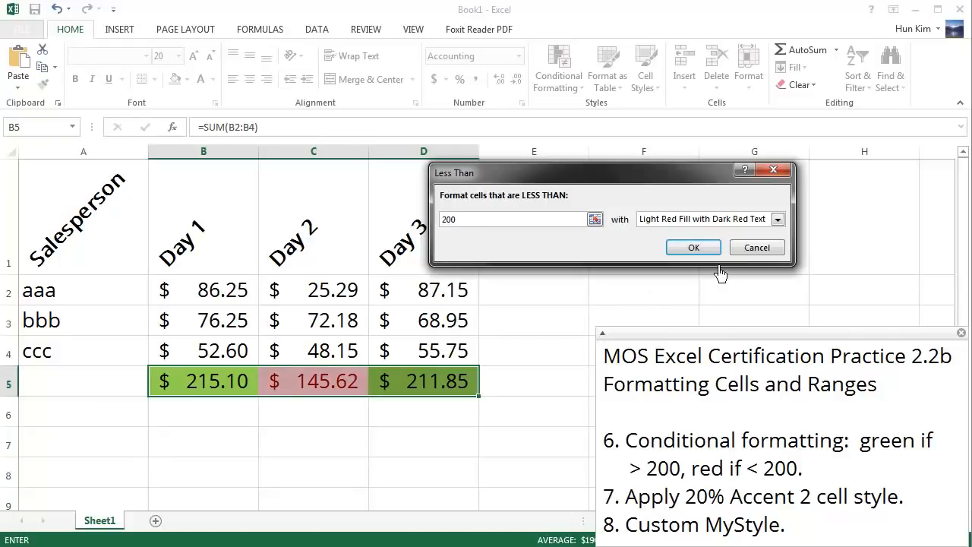
Step: Give the less-than-200 rule a custom orange fill from the extended colour palette and apply it to the totals
{"action": "left_click", "coordinate": [751, 220]}
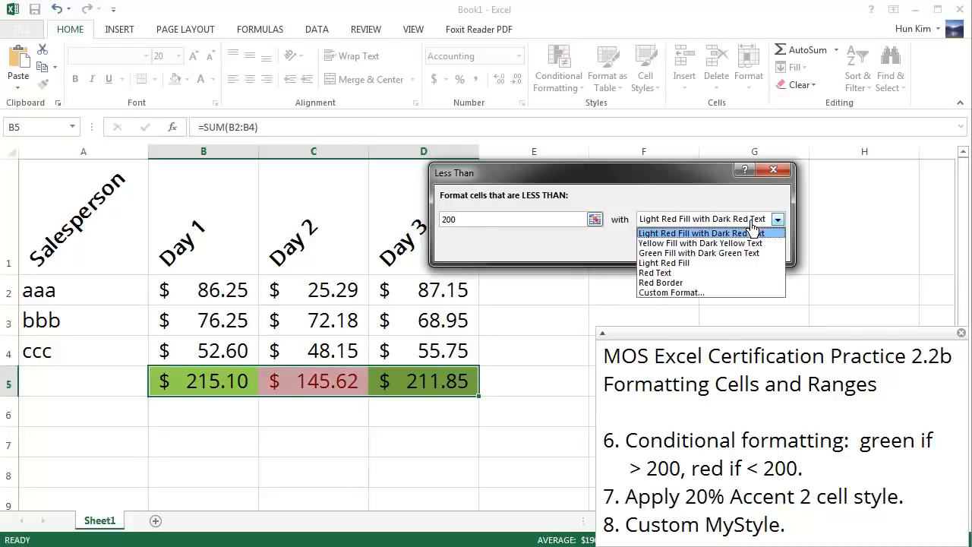
{"action": "left_click", "coordinate": [683, 294]}
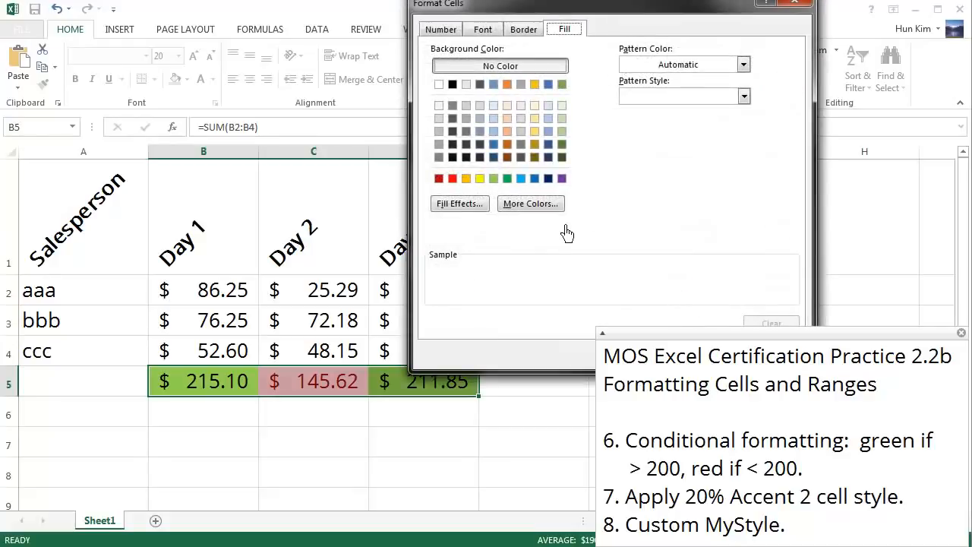
{"action": "left_click", "coordinate": [530, 215]}
{"action": "left_click", "coordinate": [581, 212]}
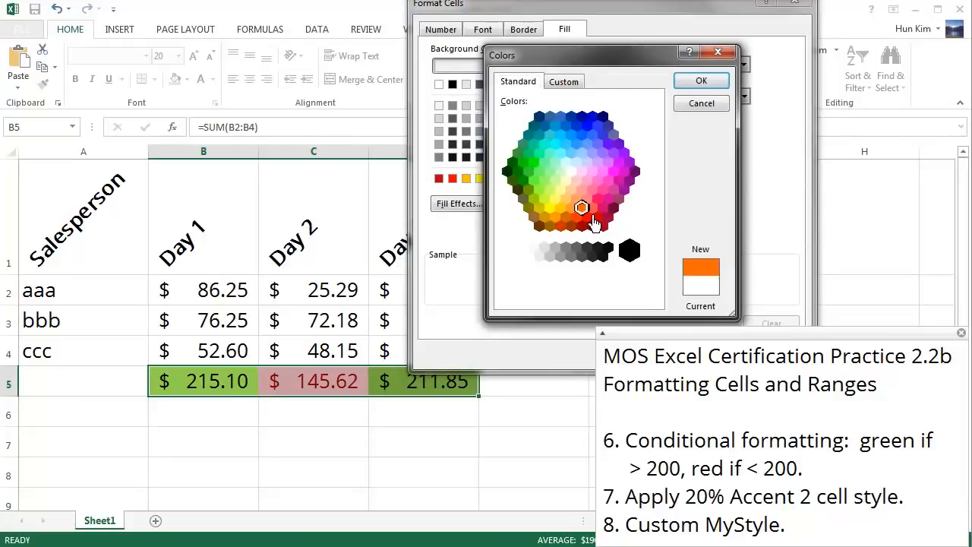
{"action": "left_click", "coordinate": [706, 83]}
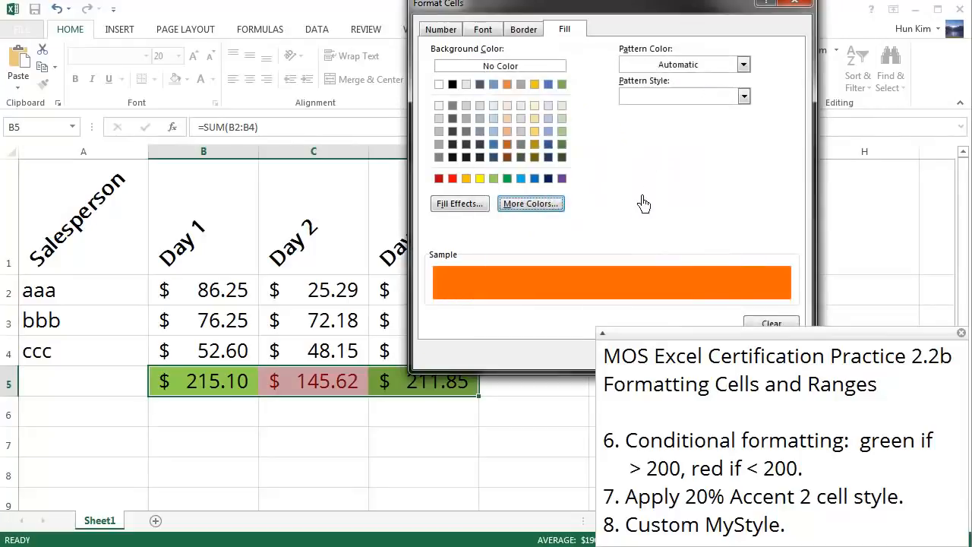
{"action": "left_click_drag", "start_coordinate": [607, 3], "coordinate": [384, 3]}
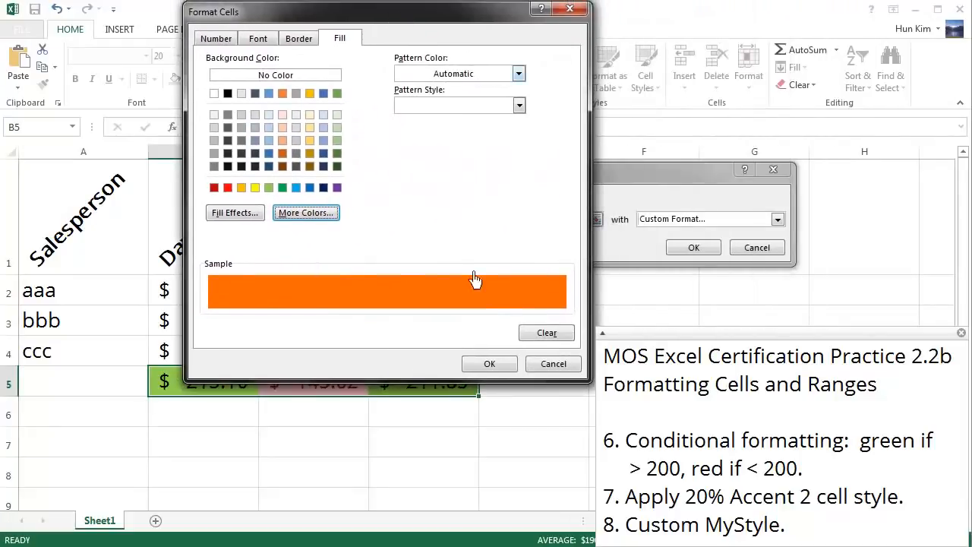
{"action": "left_click", "coordinate": [506, 364]}
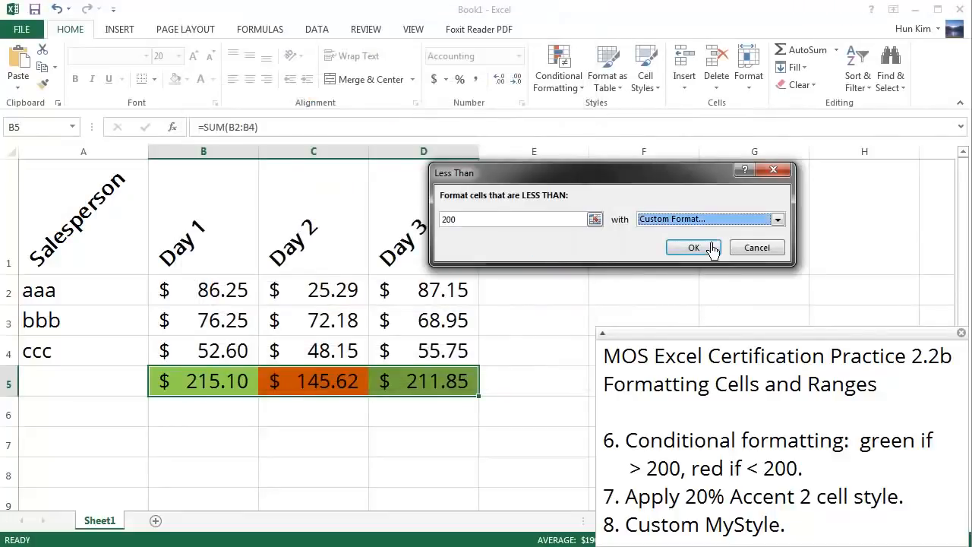
{"action": "left_click", "coordinate": [693, 246]}
{"action": "left_click", "coordinate": [569, 361]}
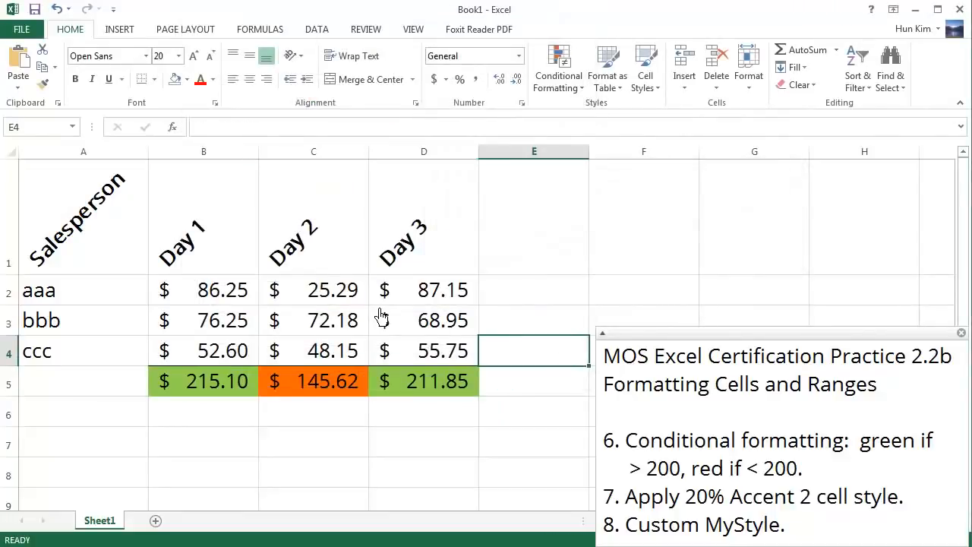
Step: Change the Day 2 amounts to 90.25 for aaa in C2 and 17.17 for bbb in C3
{"action": "left_click", "coordinate": [349, 298]}
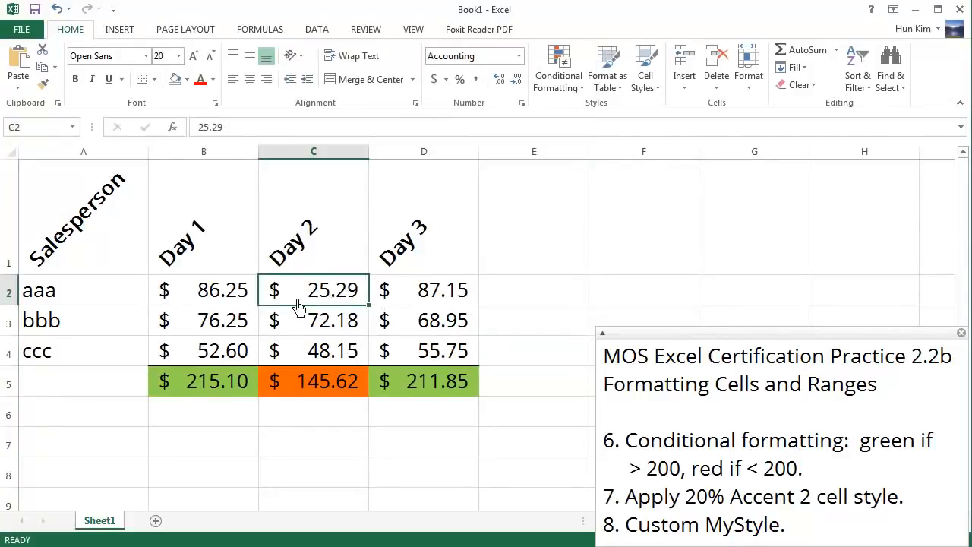
{"action": "type", "text": "90.25"}
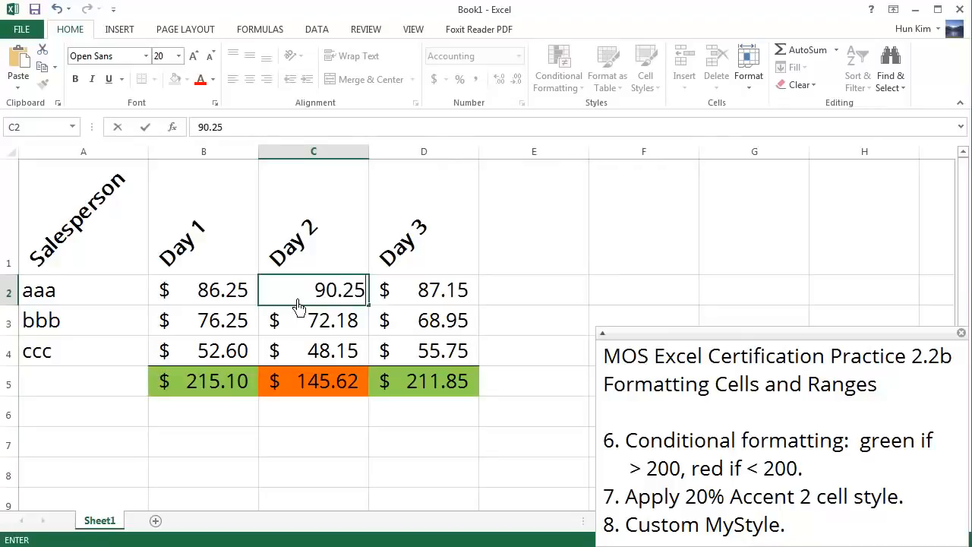
{"action": "key", "text": "Return"}
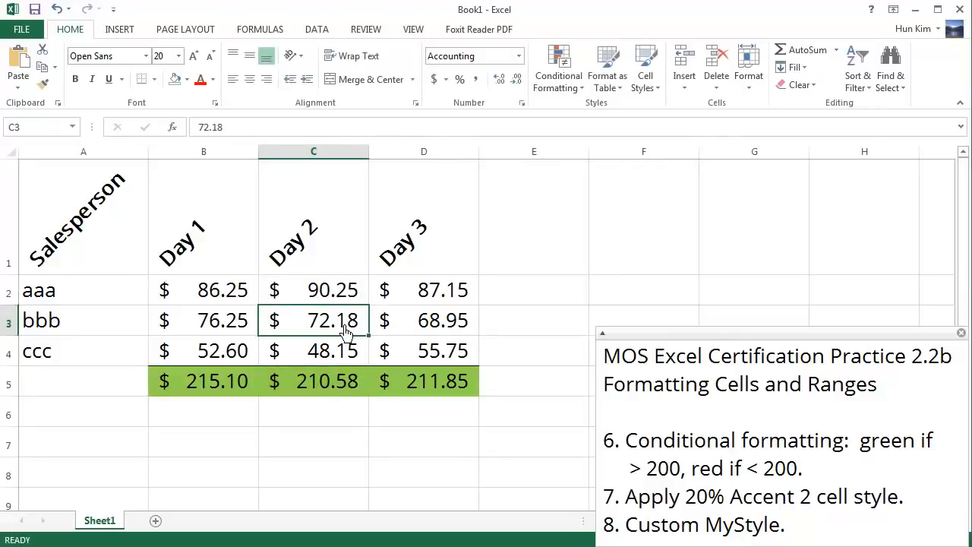
{"action": "type", "text": "17.17"}
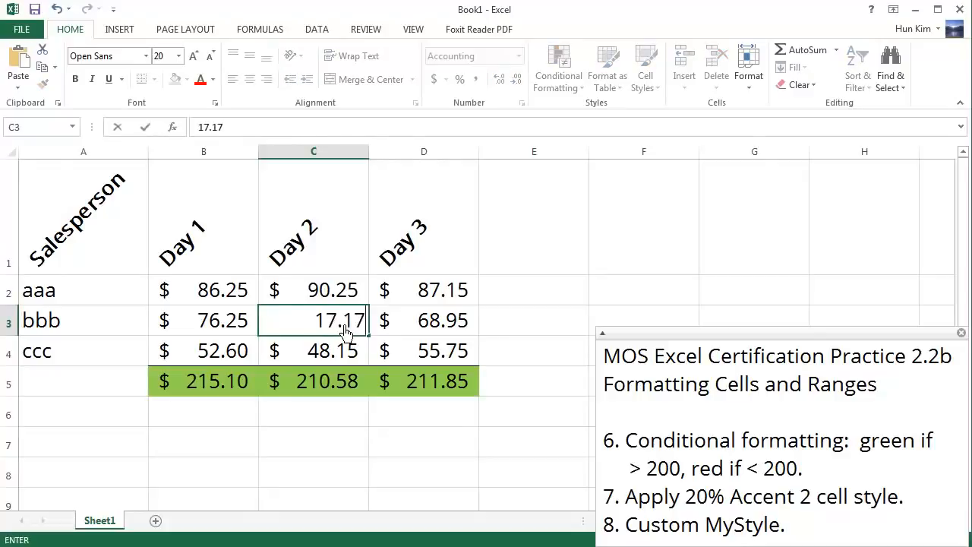
{"action": "key", "text": "Return"}
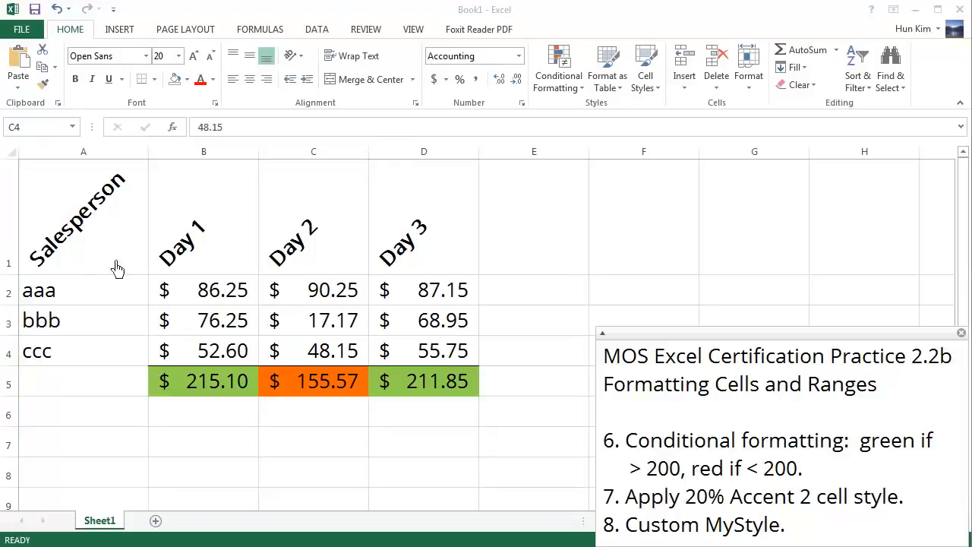
Step: Apply the 20% - Accent1 cell style to the header row A1:D1
{"action": "left_click_drag", "start_coordinate": [86, 245], "coordinate": [456, 232]}
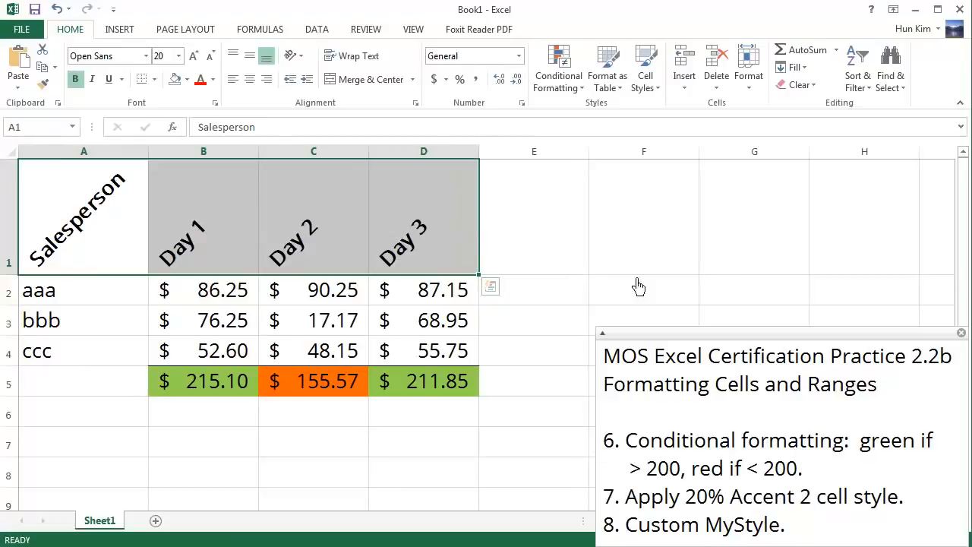
{"action": "left_click", "coordinate": [658, 84]}
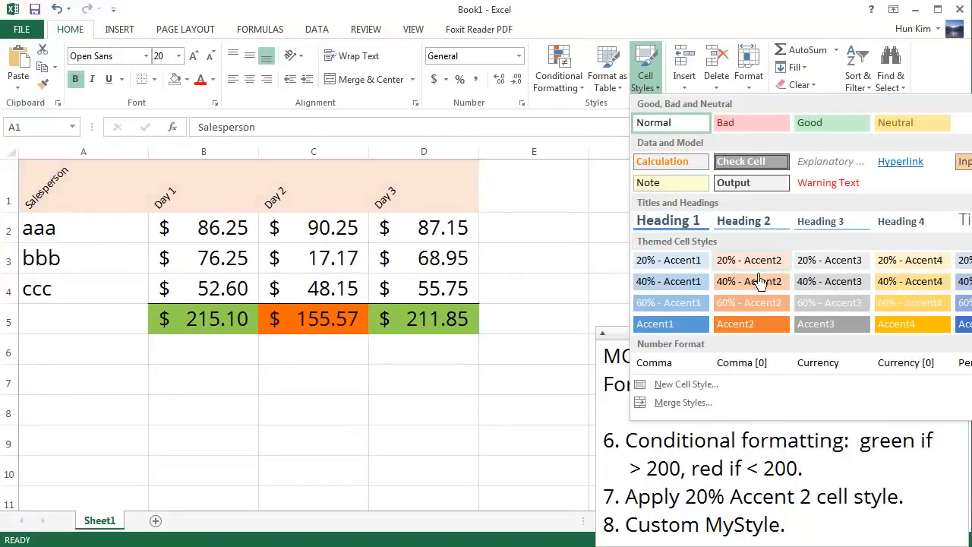
{"action": "left_click", "coordinate": [692, 265]}
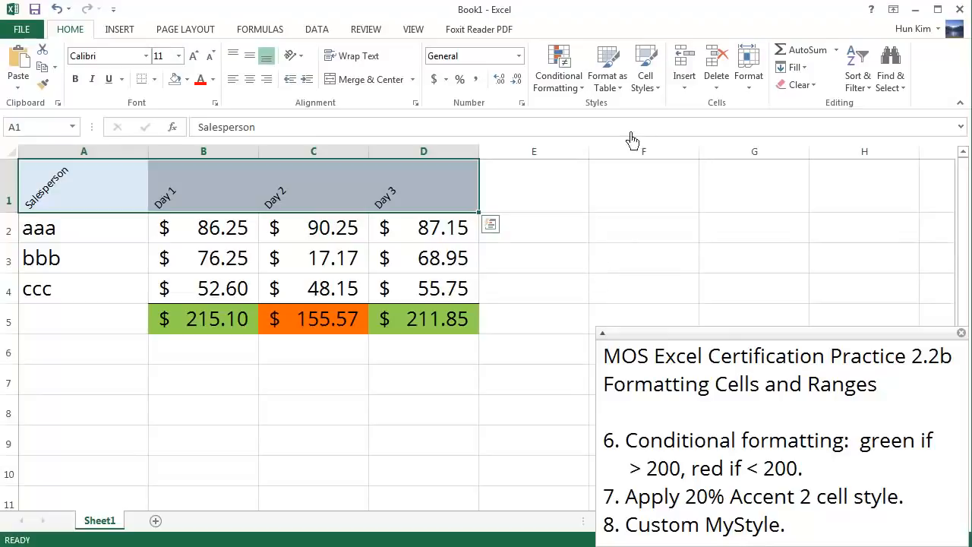
Step: Start a new cell style named MyStyle and open its font formatting settings
{"action": "left_click", "coordinate": [654, 80]}
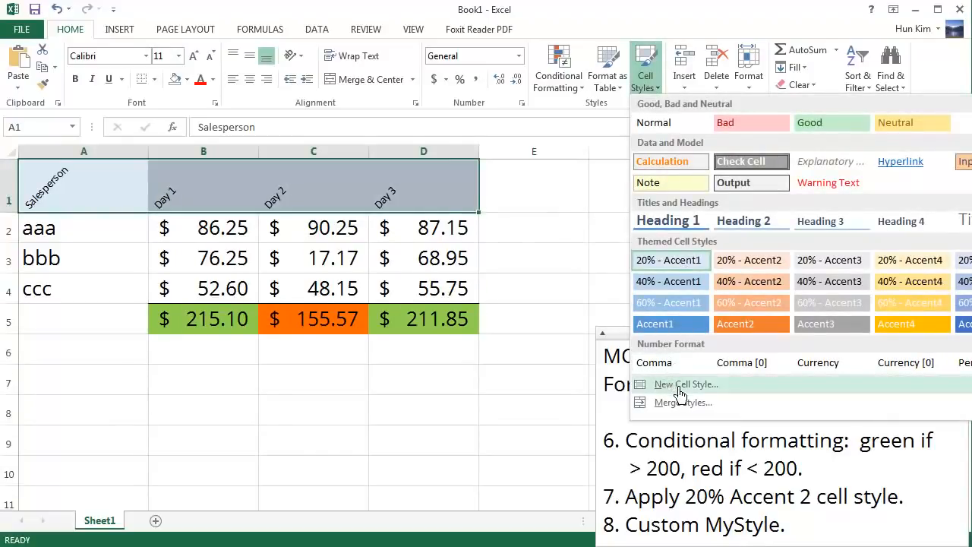
{"action": "left_click", "coordinate": [682, 385]}
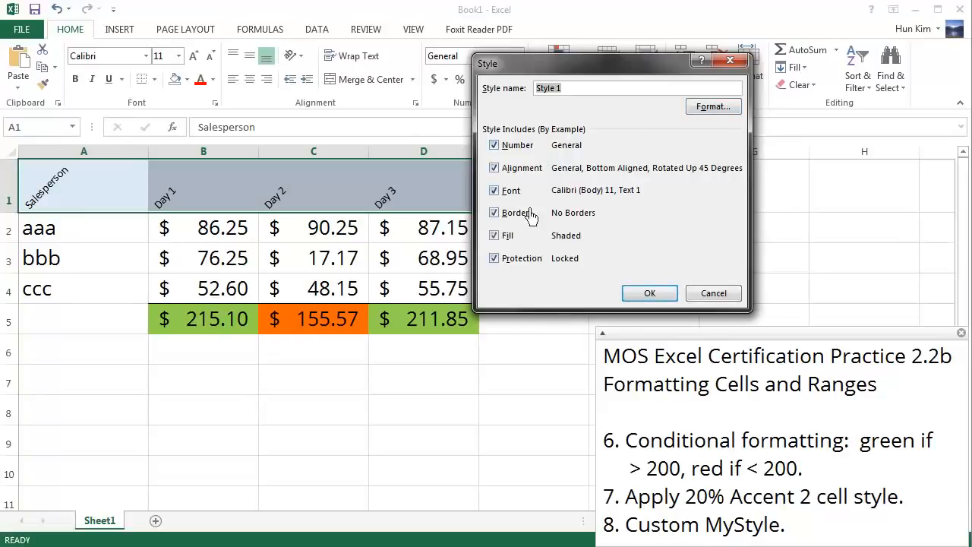
{"action": "left_click", "coordinate": [737, 106]}
{"action": "left_click_drag", "start_coordinate": [613, 30], "coordinate": [695, 126]}
{"action": "left_click", "coordinate": [627, 146]}
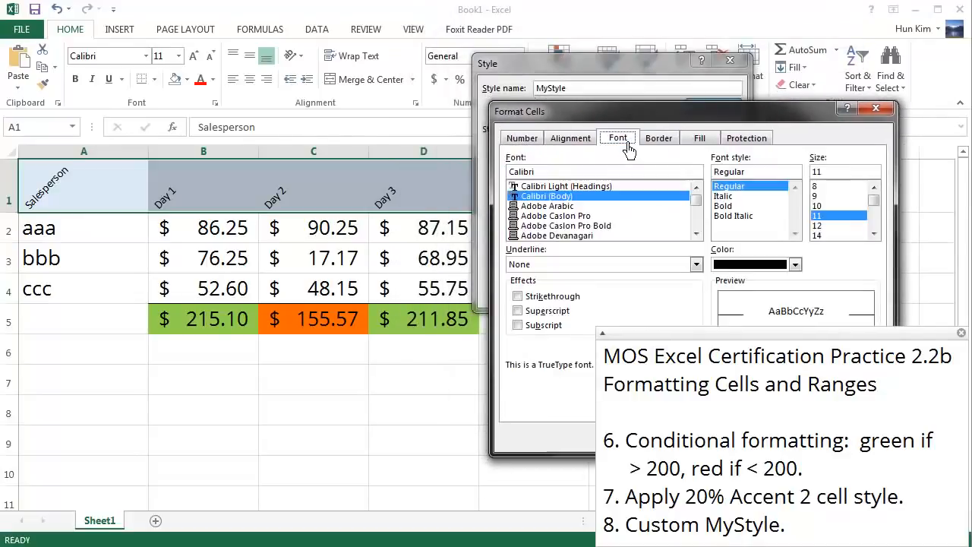
Step: Try to set MyStyle's font by entering comic as the font name
{"action": "double_click", "coordinate": [570, 171]}
{"action": "type", "text": "comic"}
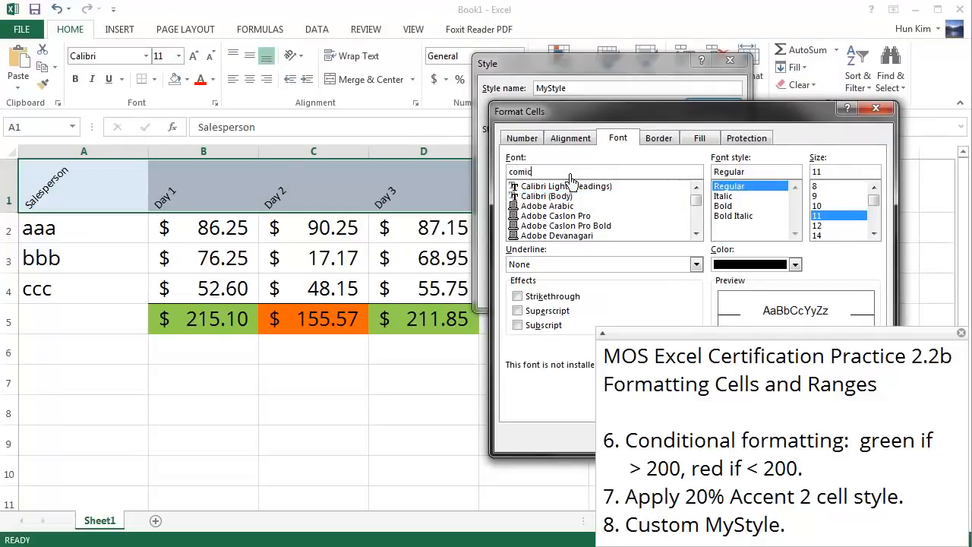
{"action": "key", "text": "Return"}
{"action": "left_click", "coordinate": [713, 106]}
Step: Set MyStyle's font style to Italic and try the partial font name comi
{"action": "left_click", "coordinate": [613, 218]}
{"action": "scroll", "coordinate": [613, 218], "scroll_direction": "up", "scroll_amount": 3}
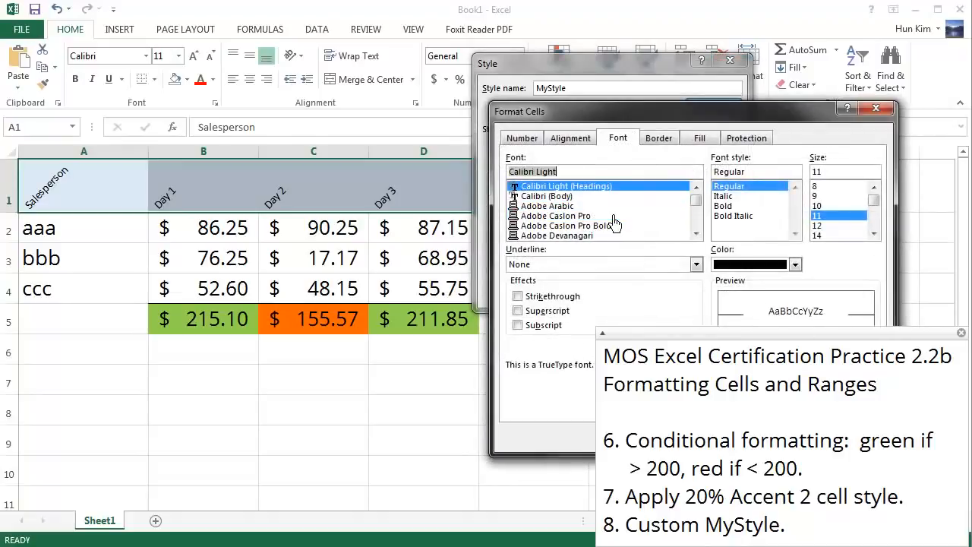
{"action": "scroll", "coordinate": [612, 218], "scroll_direction": "down", "scroll_amount": 3}
{"action": "scroll", "coordinate": [613, 220], "scroll_direction": "down", "scroll_amount": 6}
{"action": "type", "text": "comi"}
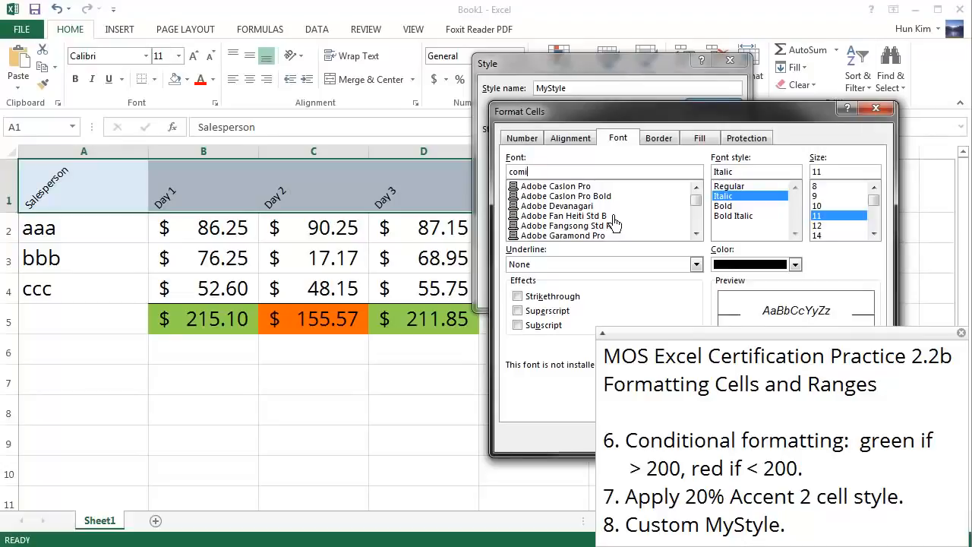
{"action": "key", "text": "Return"}
{"action": "left_click", "coordinate": [713, 106]}
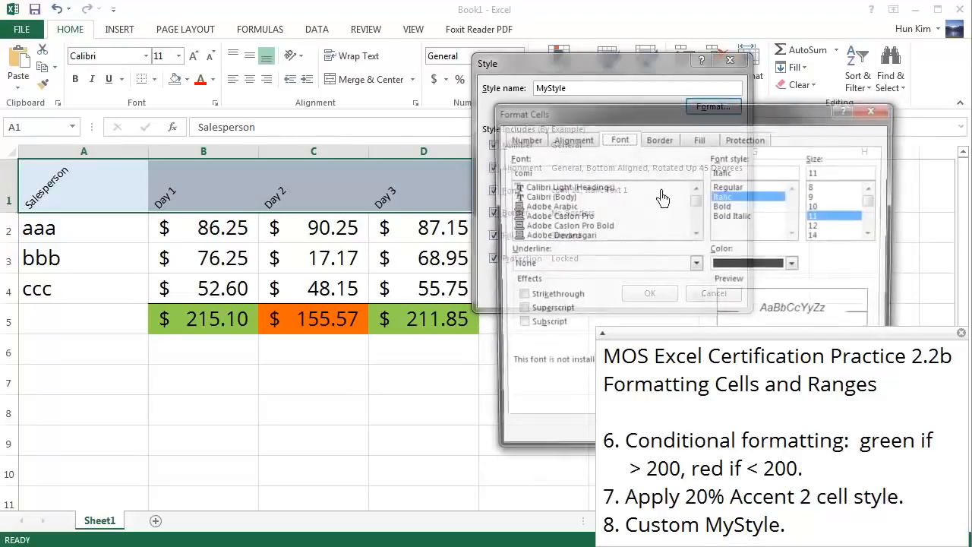
Step: Choose Comic Sans MS from the font list as MyStyle's font
{"action": "scroll", "coordinate": [713, 233], "scroll_direction": "down", "scroll_amount": 15}
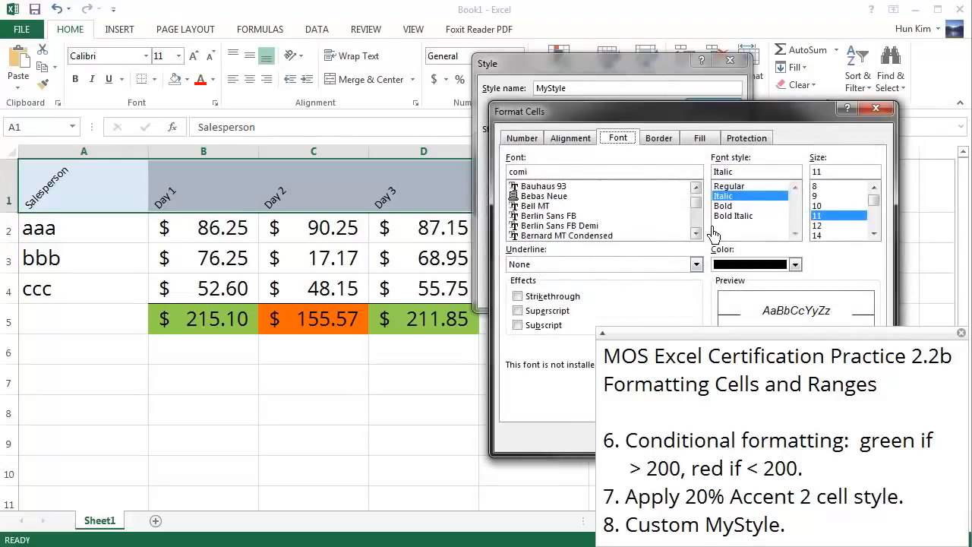
{"action": "left_click", "coordinate": [665, 221]}
{"action": "key", "text": "Down"}
{"action": "key", "text": "Down"}
{"action": "key", "text": "Down"}
{"action": "key", "text": "Down"}
{"action": "key", "text": "Down"}
{"action": "key", "text": "Down"}
{"action": "key", "text": "Down"}
{"action": "key", "text": "Down"}
{"action": "key", "text": "Down"}
{"action": "key", "text": "Down"}
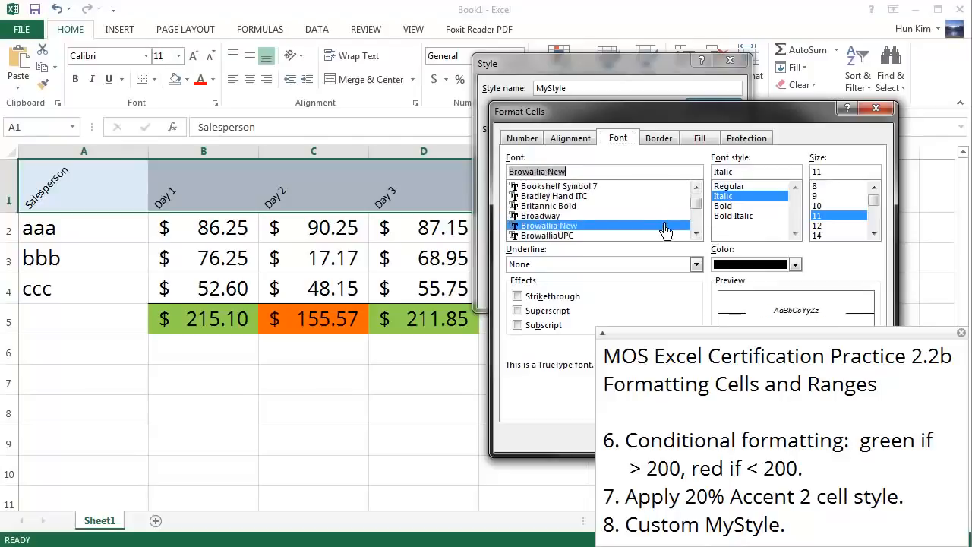
{"action": "key", "text": "Down"}
{"action": "key", "text": "Down"}
{"action": "key", "text": "Down"}
{"action": "key", "text": "Down"}
{"action": "key", "text": "Down"}
{"action": "key", "text": "Down"}
{"action": "key", "text": "Down"}
{"action": "key", "text": "Down"}
{"action": "key", "text": "Down"}
{"action": "key", "text": "Down"}
{"action": "key", "text": "Down"}
{"action": "key", "text": "Down"}
{"action": "key", "text": "Down"}
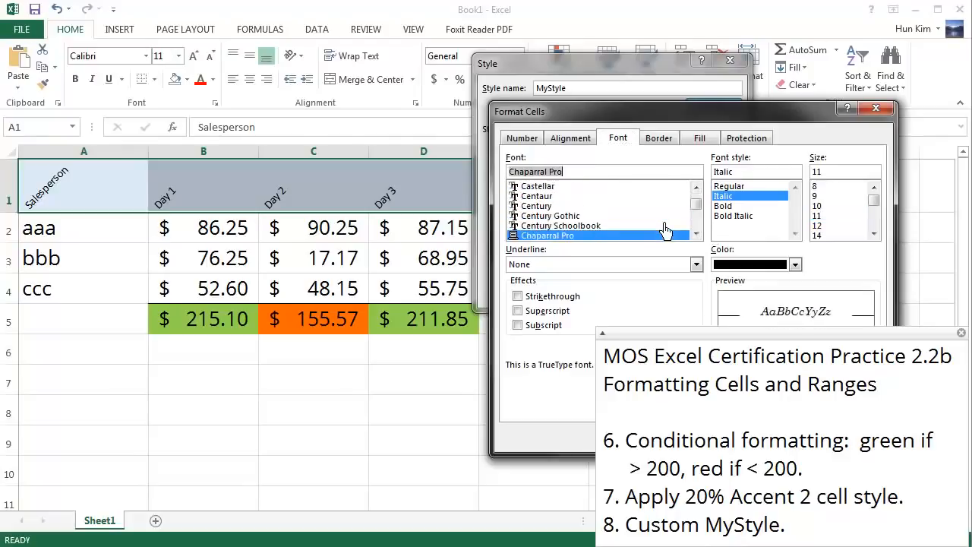
{"action": "key", "text": "Up"}
{"action": "key", "text": "Up"}
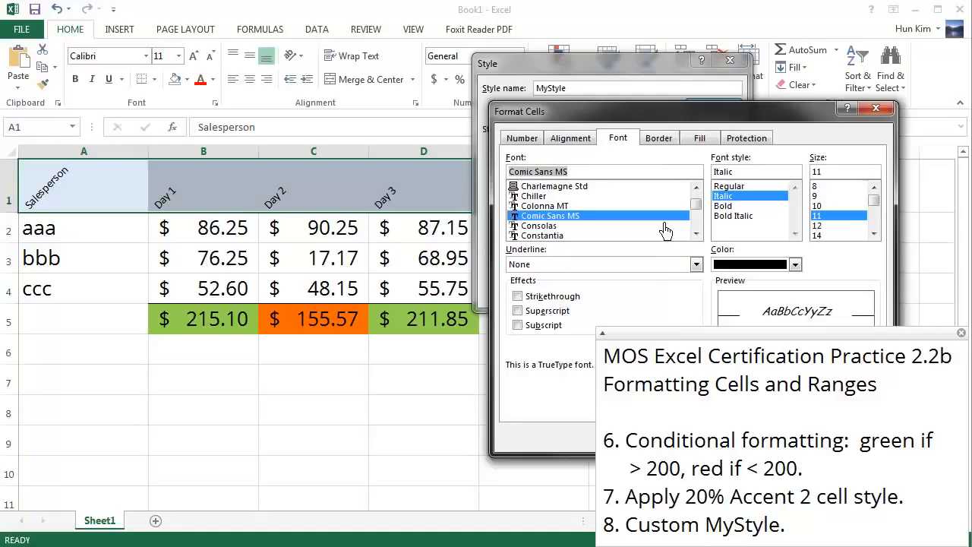
Step: Set MyStyle's font size to 20 and its font colour to the standard purple
{"action": "left_click", "coordinate": [874, 233]}
{"action": "left_click", "coordinate": [874, 233]}
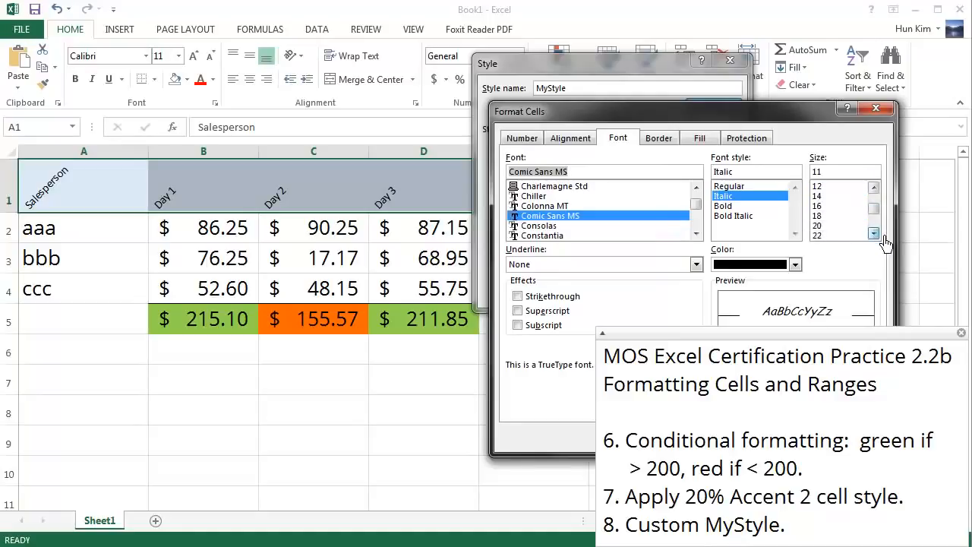
{"action": "left_click", "coordinate": [833, 216]}
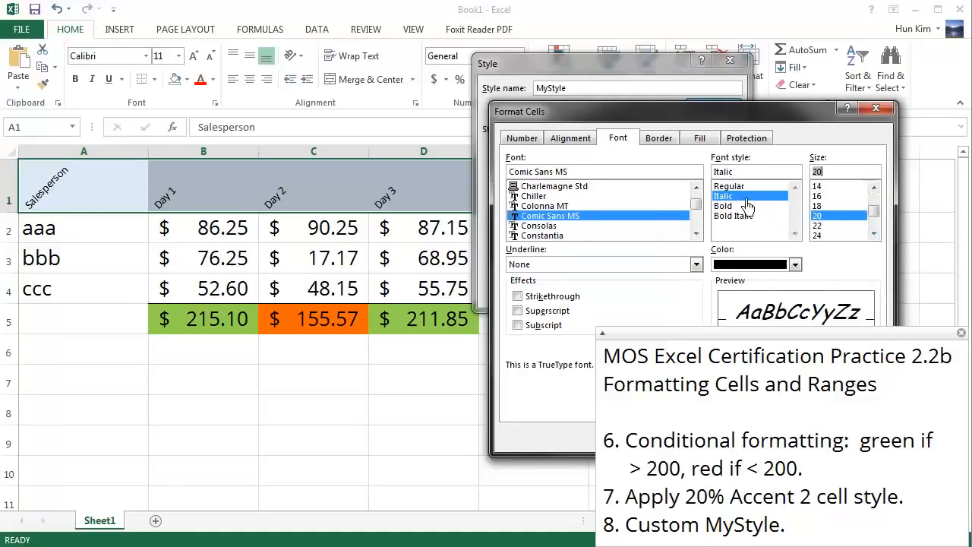
{"action": "left_click", "coordinate": [744, 265]}
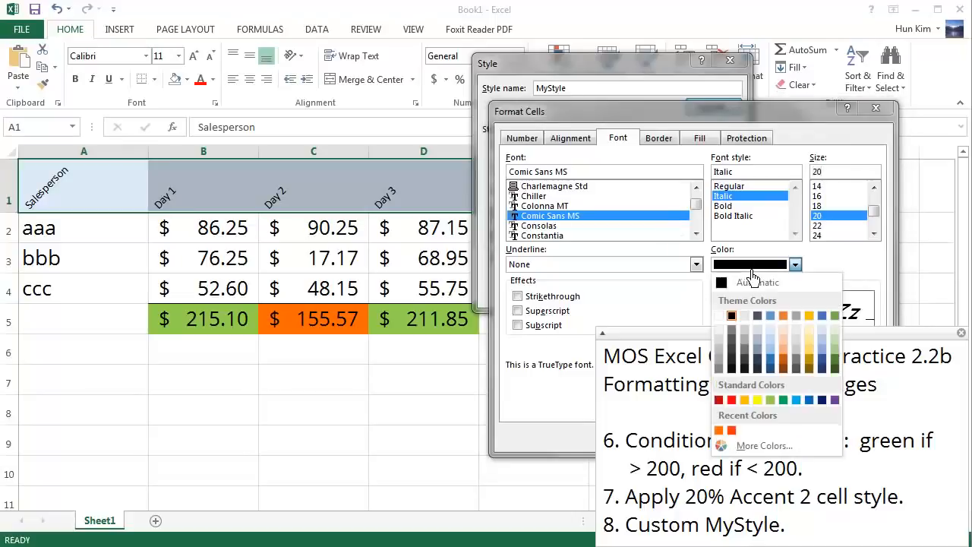
{"action": "left_click", "coordinate": [835, 399]}
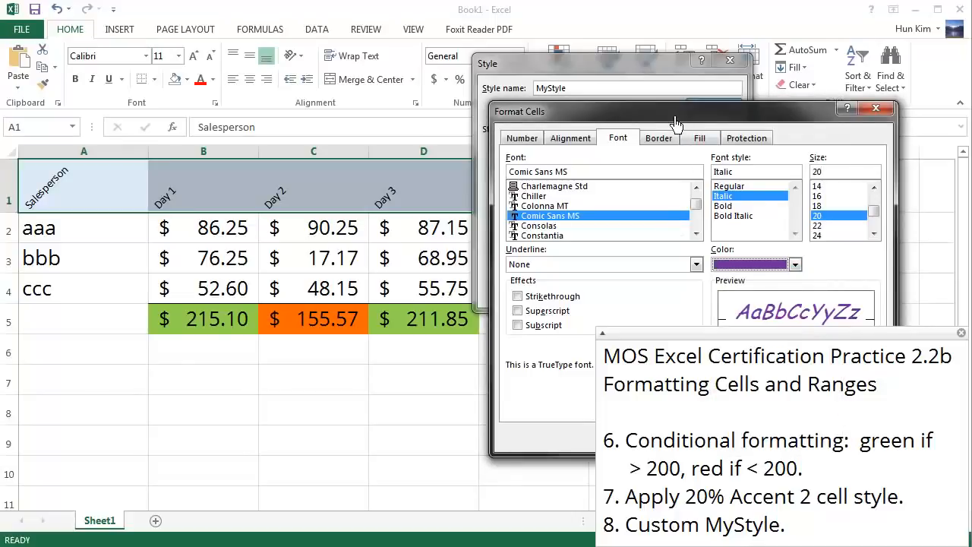
Step: Give MyStyle a standard yellow background fill and accept the cell formatting
{"action": "left_click_drag", "start_coordinate": [664, 116], "coordinate": [617, 71]}
{"action": "left_click", "coordinate": [664, 94]}
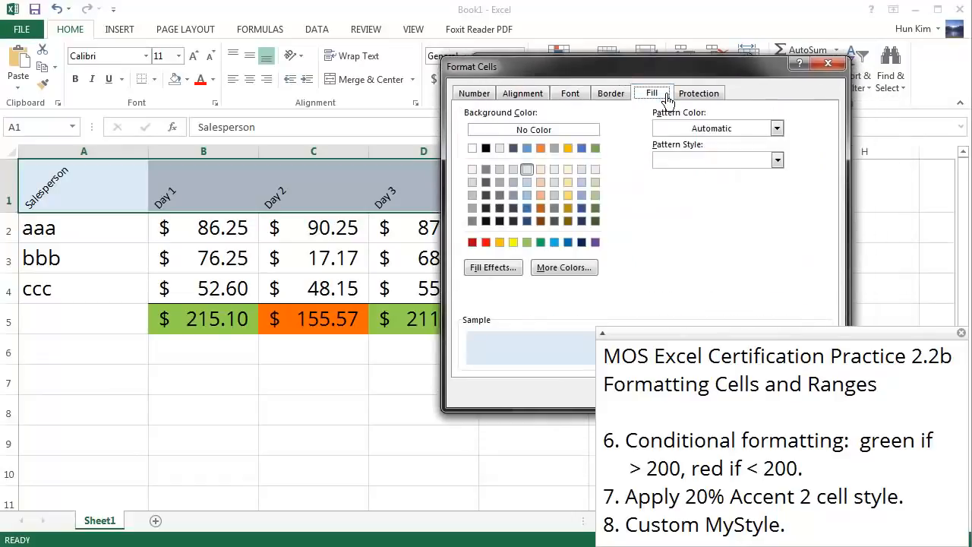
{"action": "left_click", "coordinate": [513, 242]}
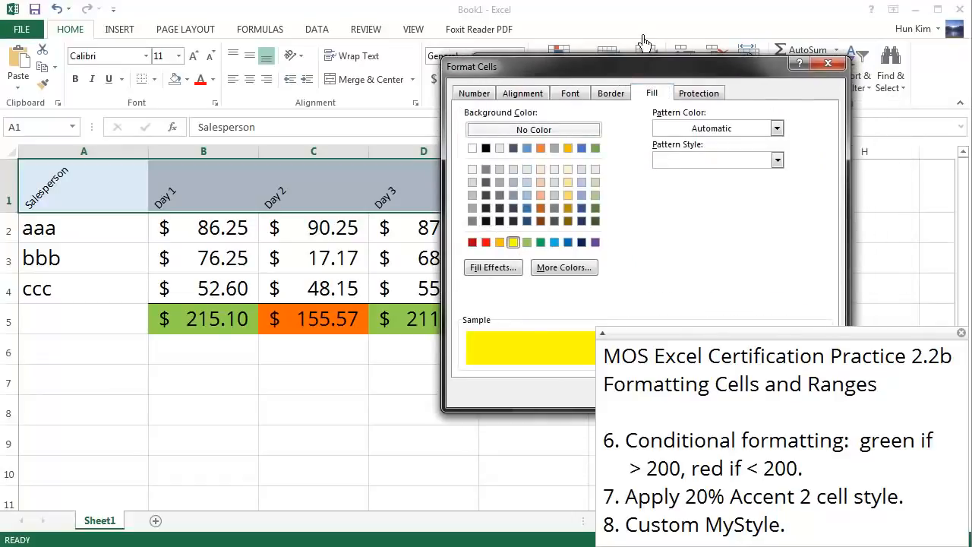
{"action": "left_click_drag", "start_coordinate": [654, 74], "coordinate": [411, 56]}
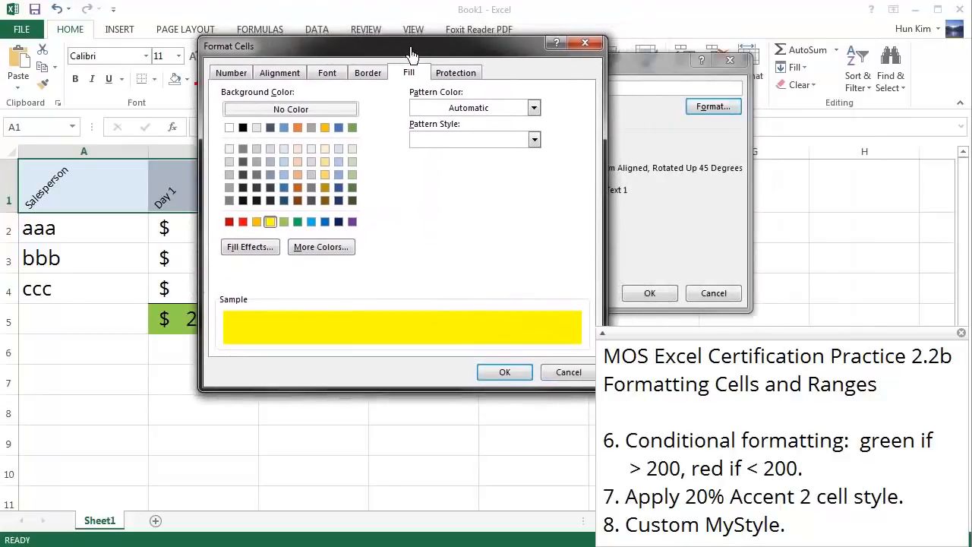
{"action": "left_click", "coordinate": [503, 373]}
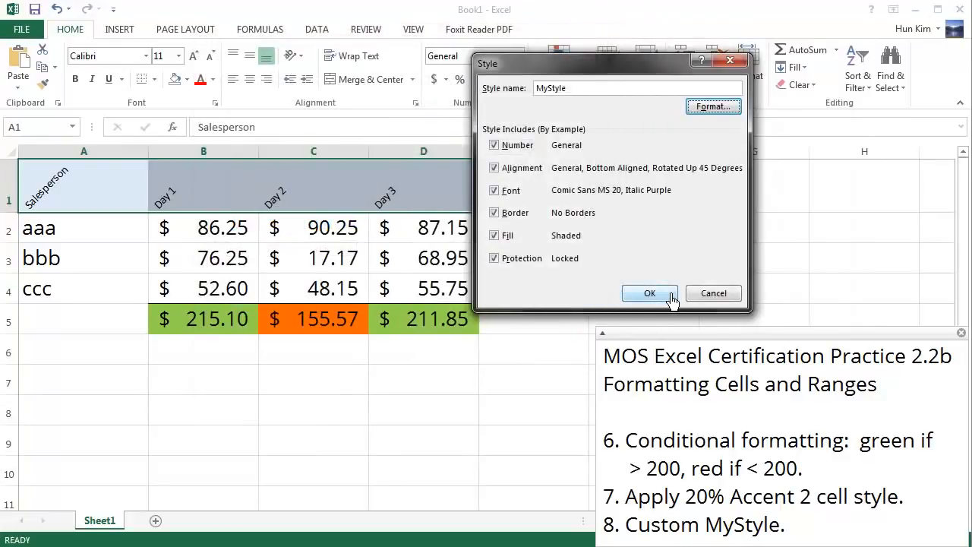
Step: Save the MyStyle cell style and apply it to the header row A1:D1
{"action": "left_click", "coordinate": [649, 293]}
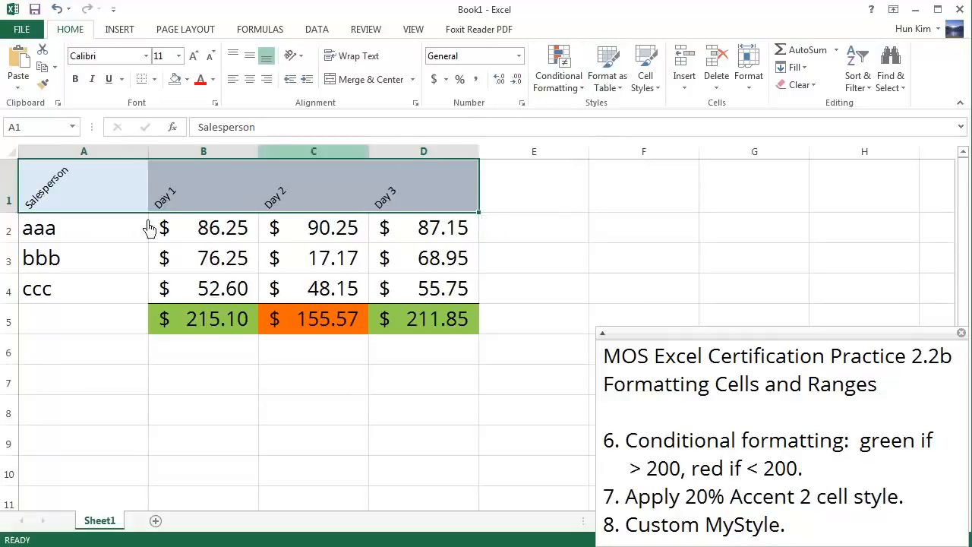
{"action": "left_click", "coordinate": [651, 87]}
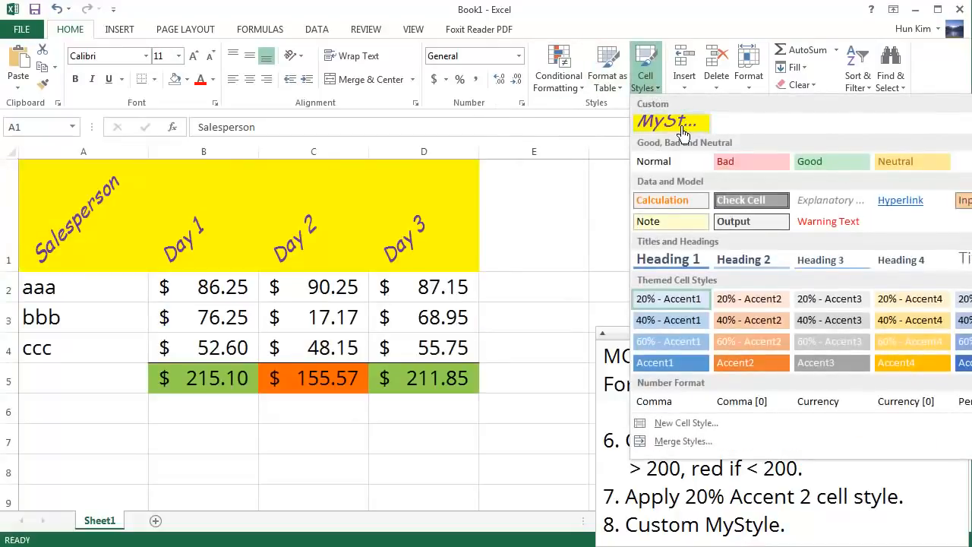
{"action": "left_click", "coordinate": [682, 134]}
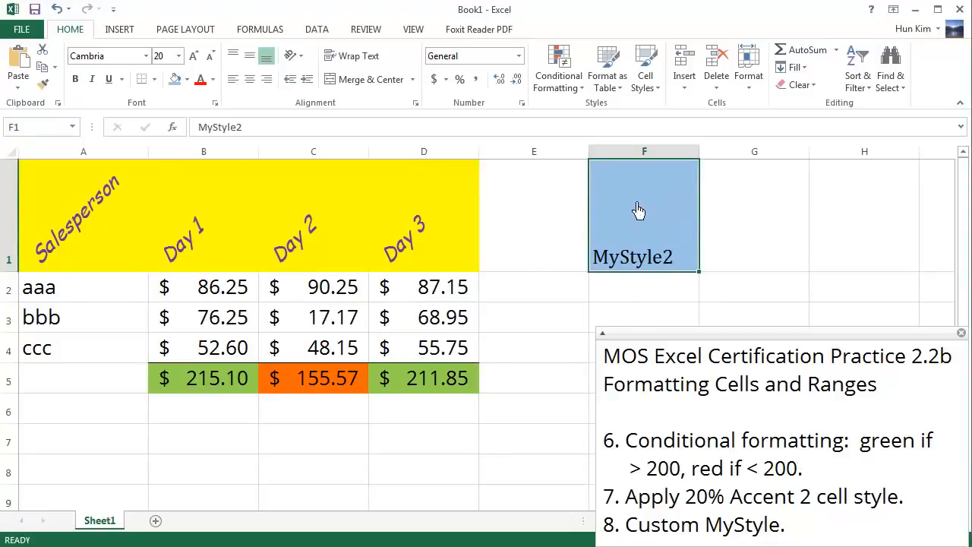
Step: Change the fill of the MyStyle2 sample cell F1 to light green
{"action": "left_click", "coordinate": [566, 217]}
{"action": "left_click", "coordinate": [642, 237]}
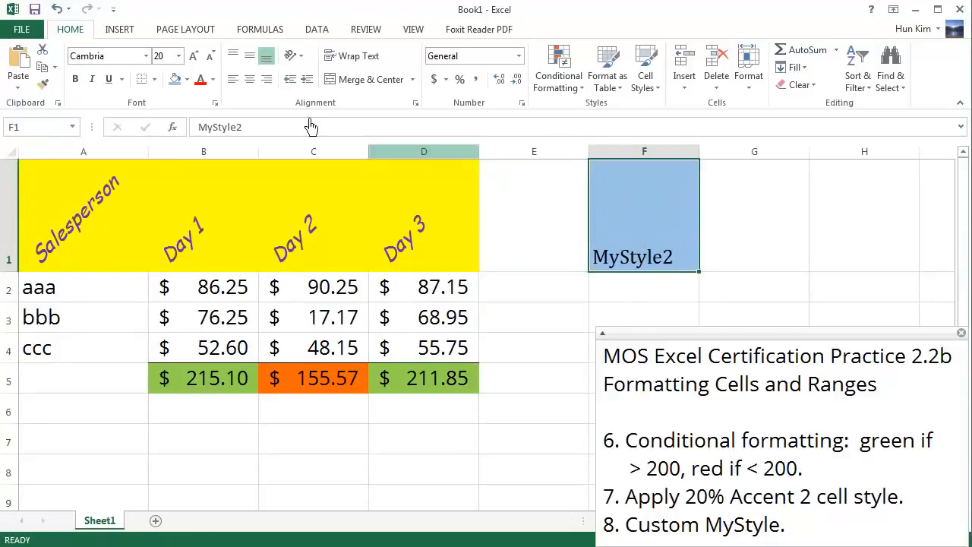
{"action": "left_click", "coordinate": [117, 57]}
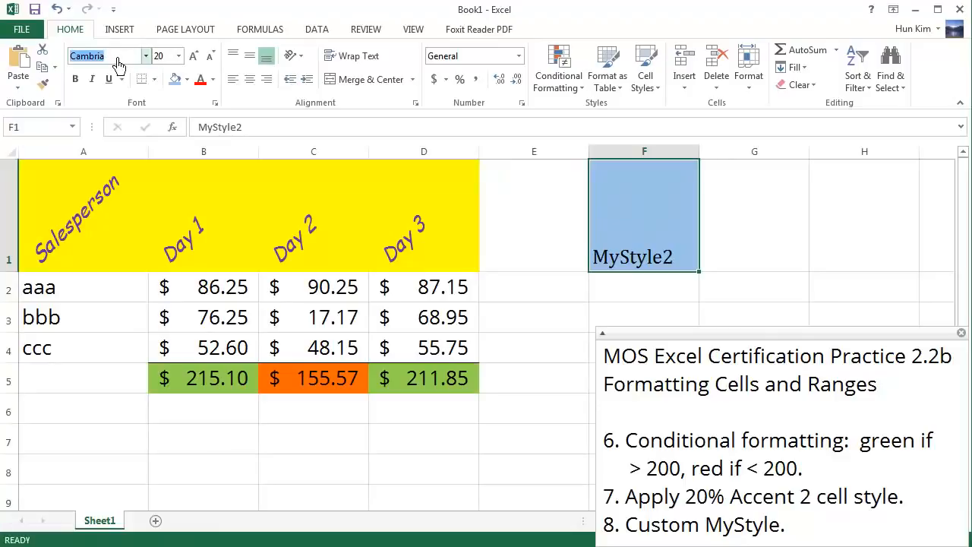
{"action": "left_click", "coordinate": [186, 79]}
{"action": "left_click", "coordinate": [238, 199]}
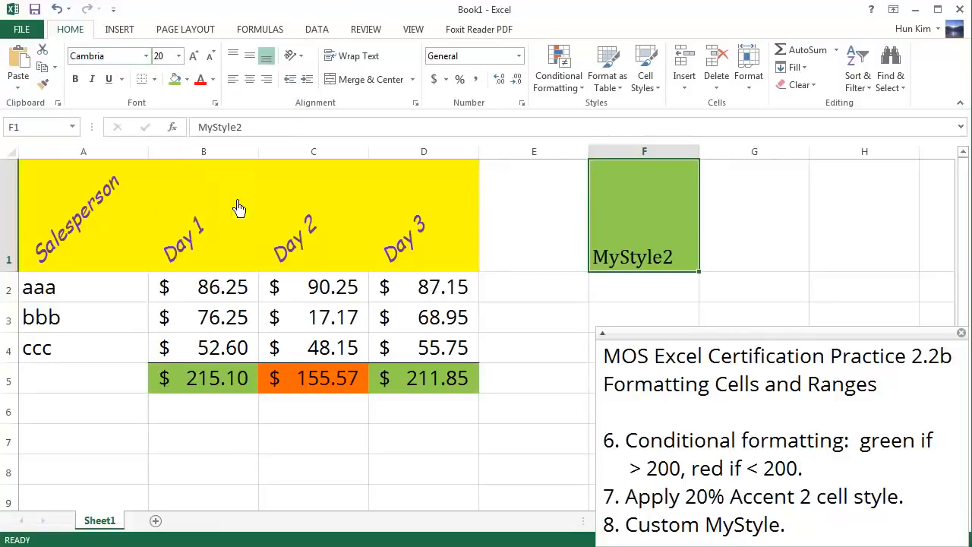
Step: Create a new cell style named MyStyle2 from the formatting of cell F1
{"action": "left_click", "coordinate": [565, 238]}
{"action": "left_click", "coordinate": [645, 244]}
{"action": "left_click", "coordinate": [654, 80]}
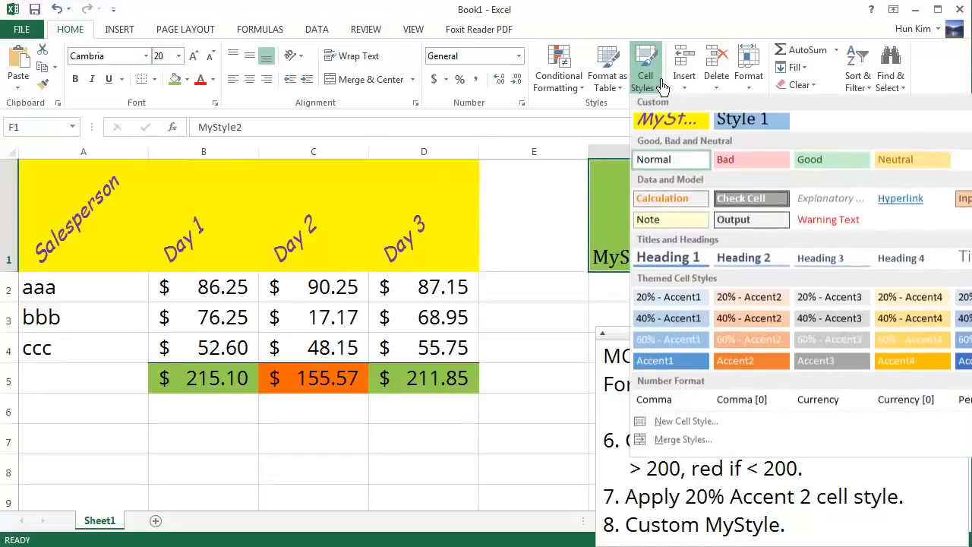
{"action": "left_click", "coordinate": [685, 422]}
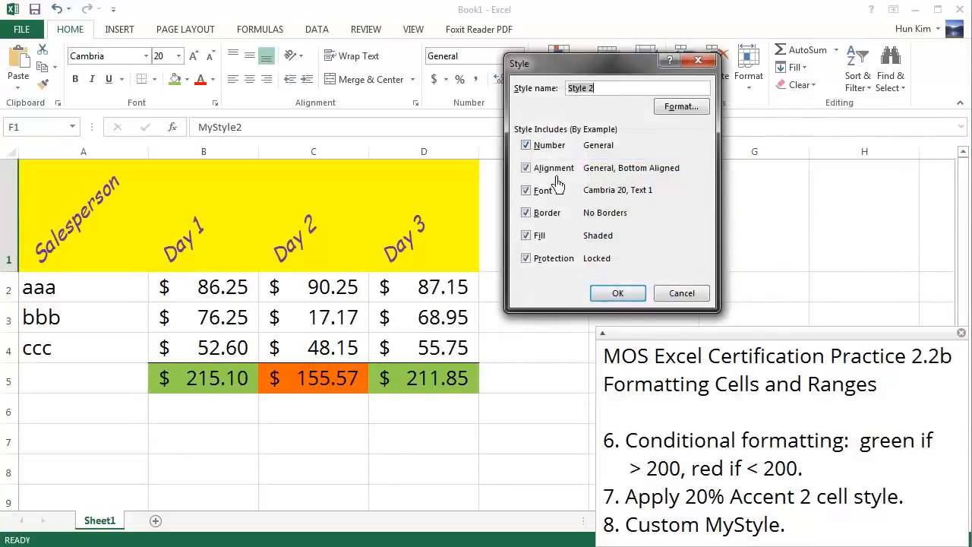
{"action": "left_click_drag", "start_coordinate": [630, 65], "coordinate": [820, 84]}
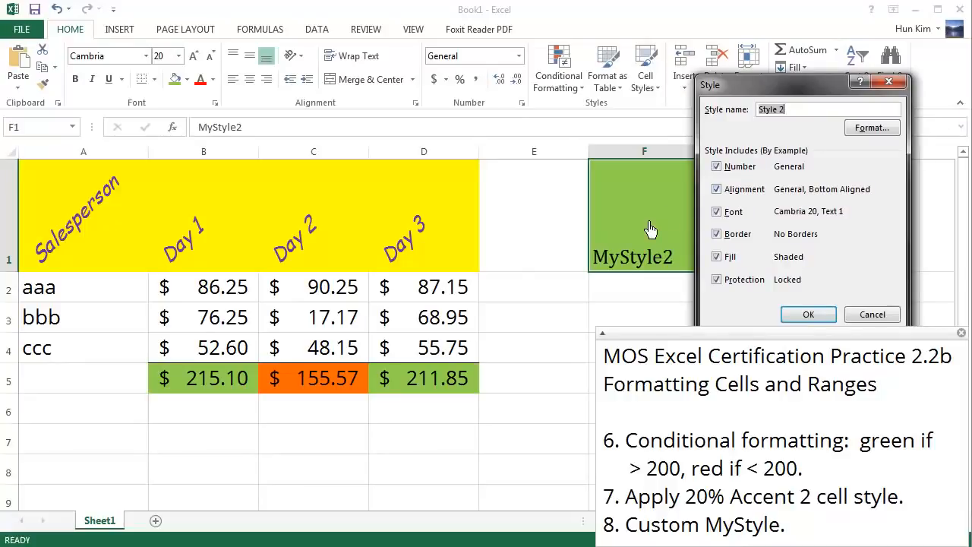
{"action": "type", "text": "My"}
{"action": "left_click", "coordinate": [808, 314]}
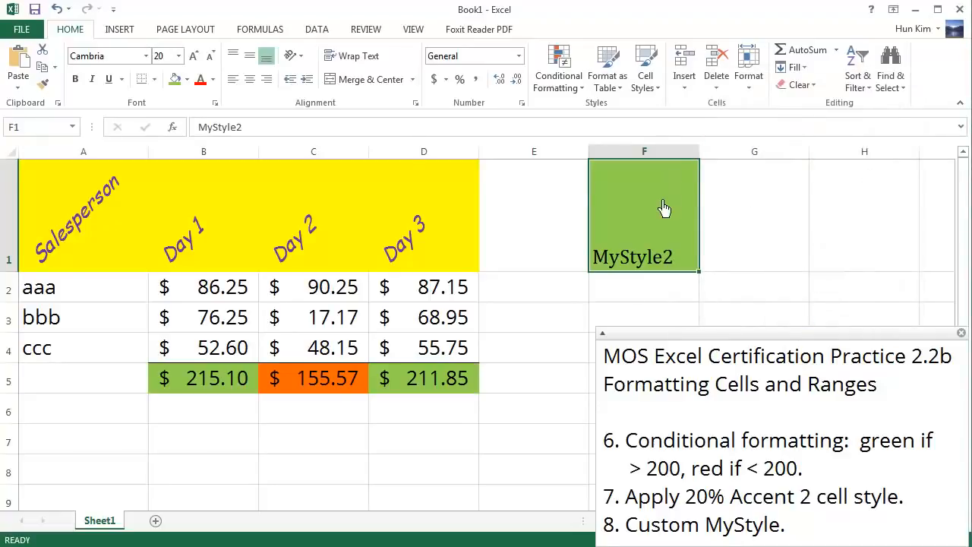
Step: Apply the custom MyStyle2 cell style to the header row A1:D1
{"action": "left_click", "coordinate": [114, 239]}
{"action": "mouse_move", "coordinate": [114, 239]}
{"action": "left_mouse_down"}
{"action": "mouse_move", "coordinate": [462, 235]}
{"action": "mouse_move", "coordinate": [456, 230]}
{"action": "left_mouse_up"}
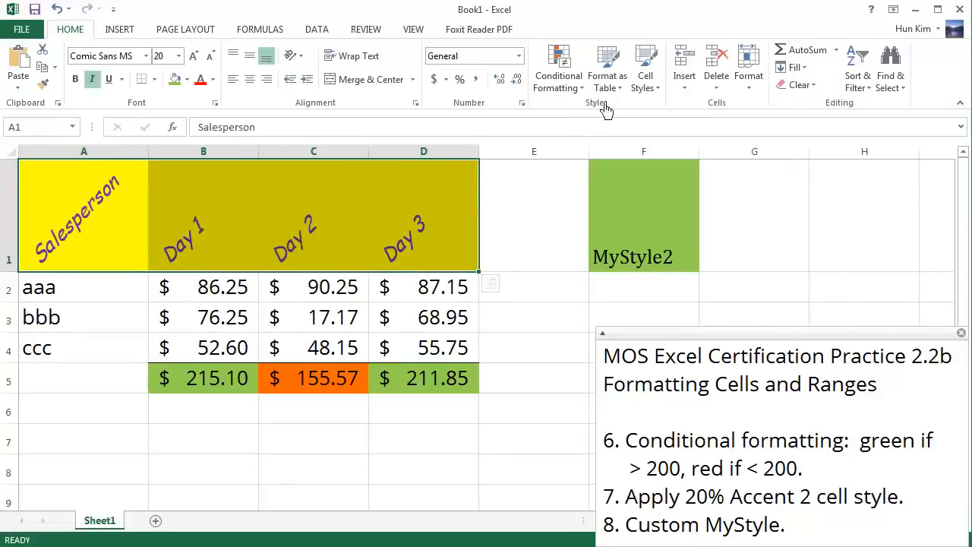
{"action": "left_click", "coordinate": [650, 86]}
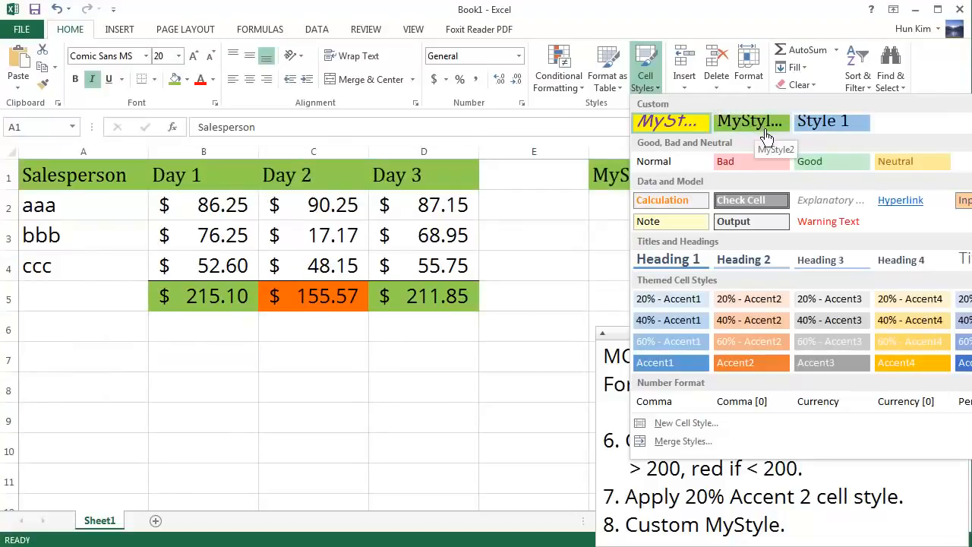
{"action": "left_click", "coordinate": [764, 135]}
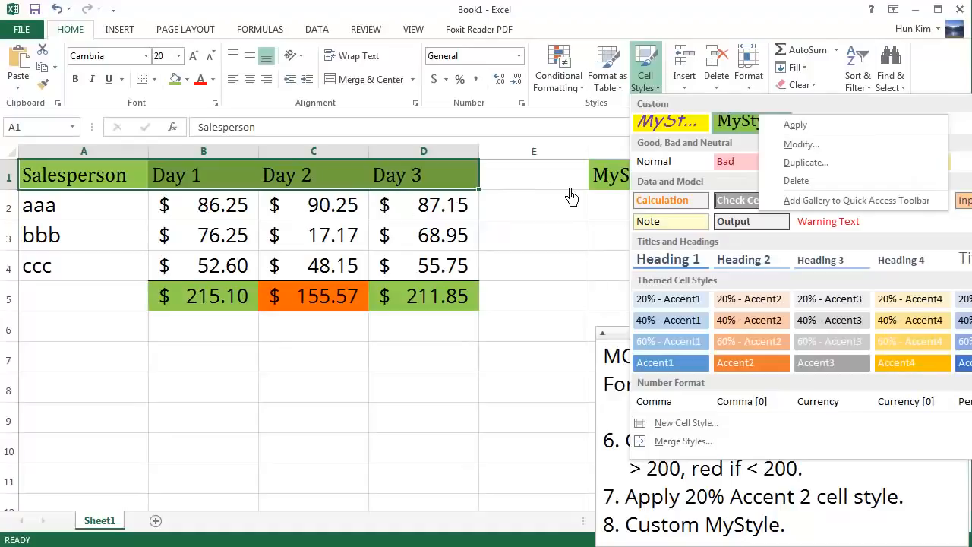
Step: Show the available management options for the custom MyStyle2 cell style
{"action": "left_click", "coordinate": [842, 108]}
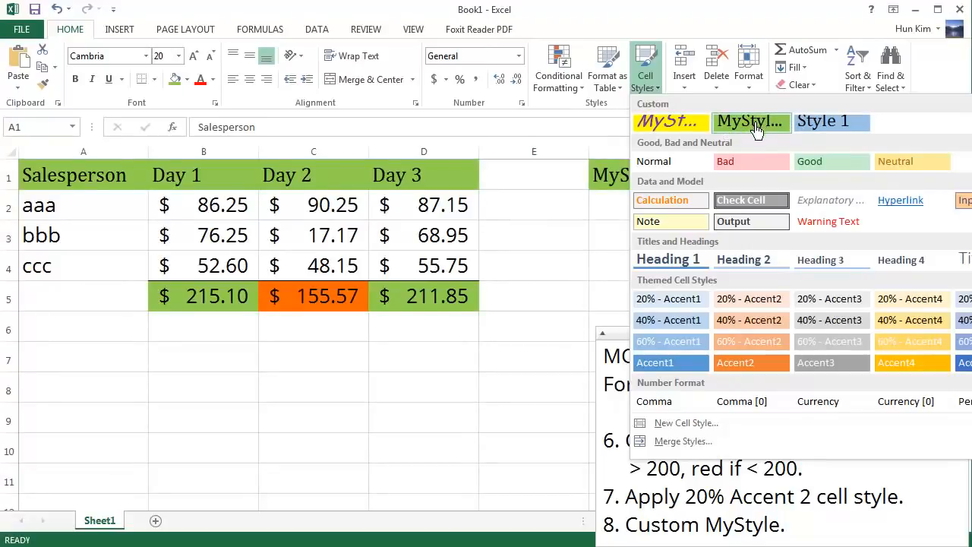
{"action": "right_click", "coordinate": [757, 130]}
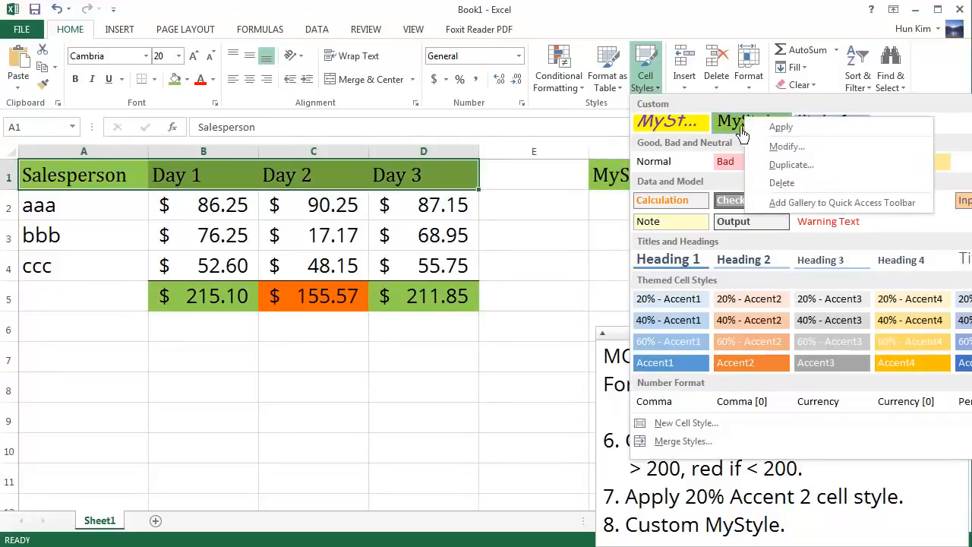